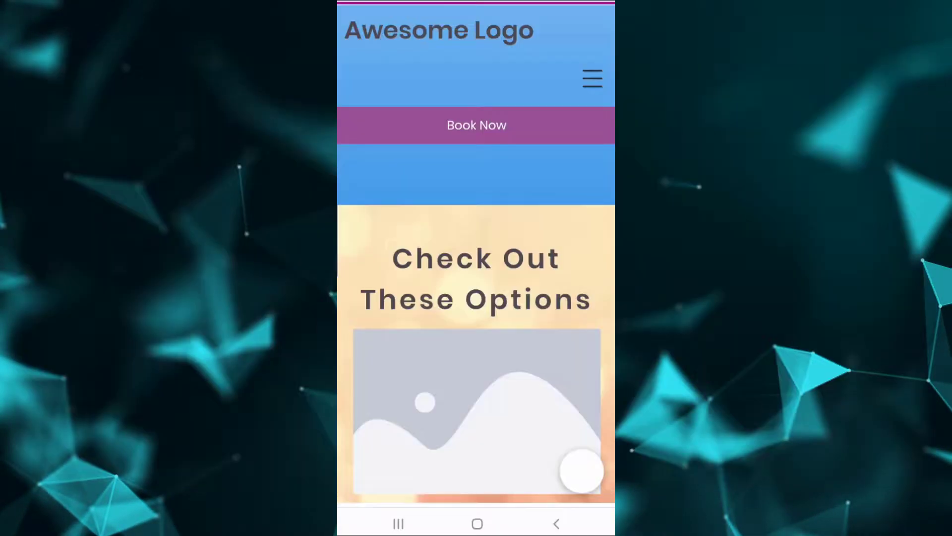
Open the website screenshot in the phone gallery and crop it to the Awesome Logo area.
click(360, 481)
click(379, 421)
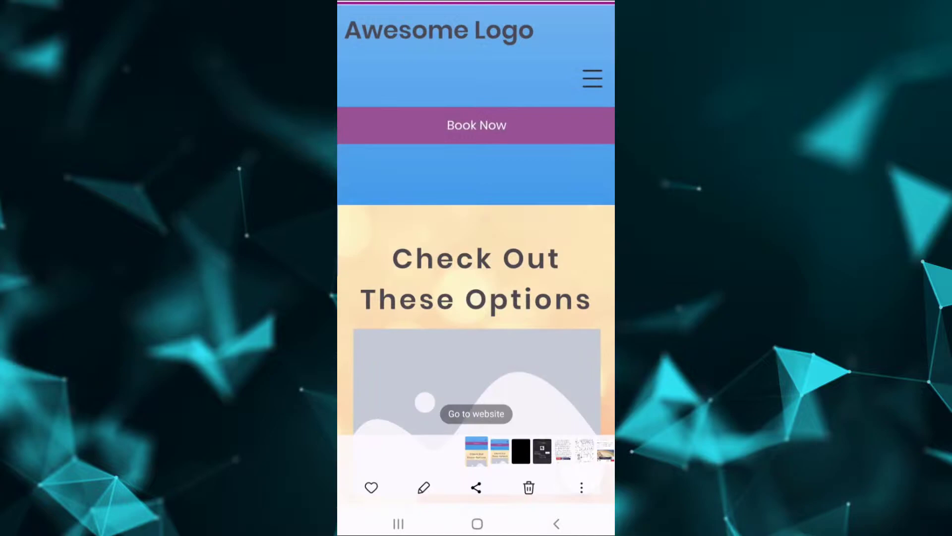
drag(563, 345, 535, 81)
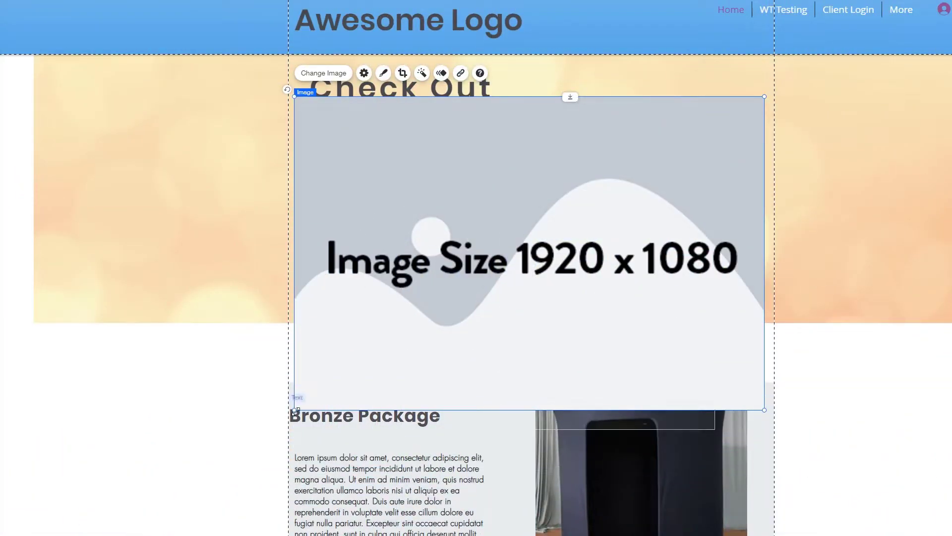
Resize the placeholder image to 499 by 333 and place it right of the Check Out heading.
drag(295, 410, 487, 262)
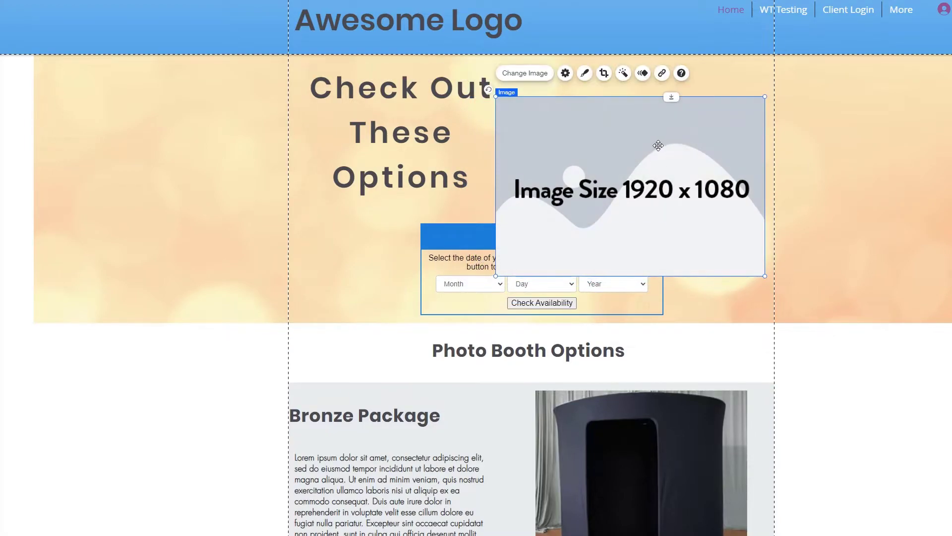
drag(643, 142, 638, 103)
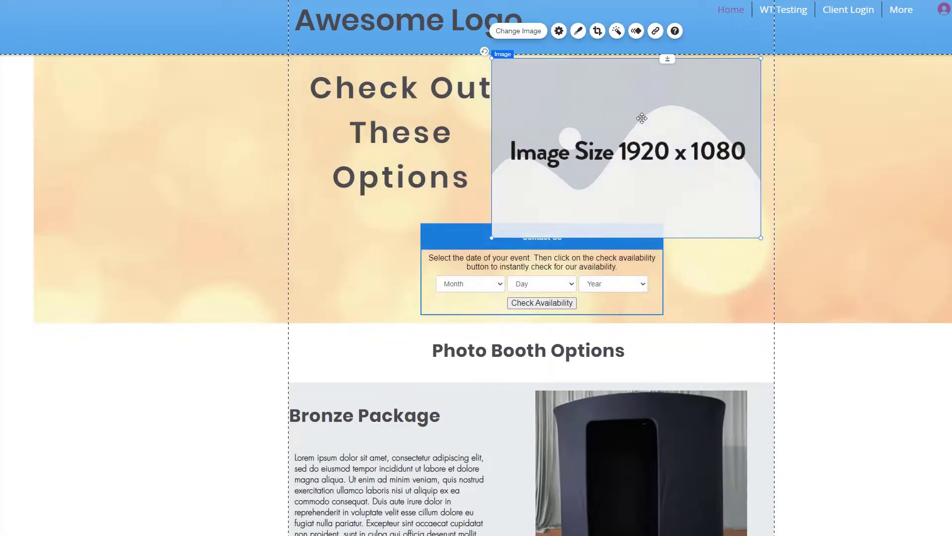
drag(760, 238, 730, 214)
mouse_move(650, 193)
mouse_down()
mouse_move(665, 193)
mouse_move(655, 195)
mouse_up()
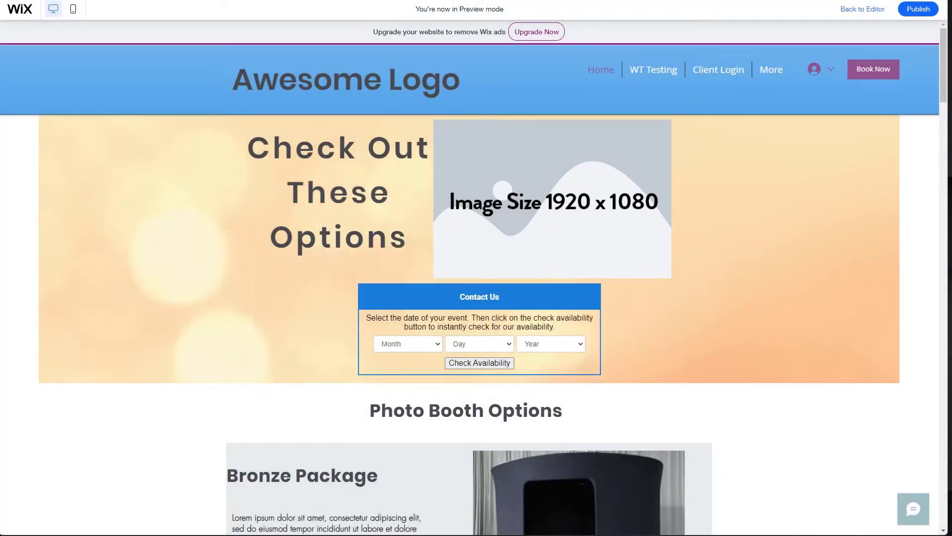
Copy the placeholder image's web address from its right-click menu.
right_click(535, 201)
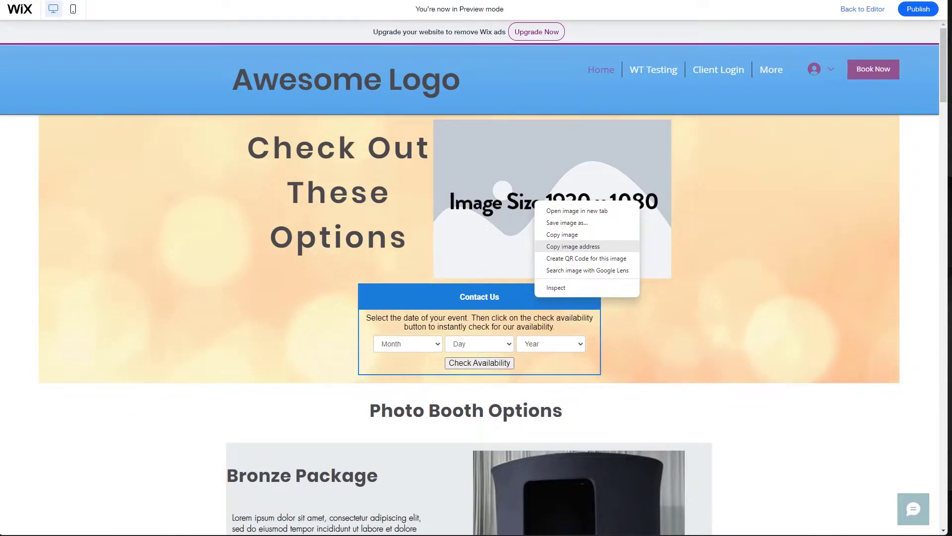
click(573, 247)
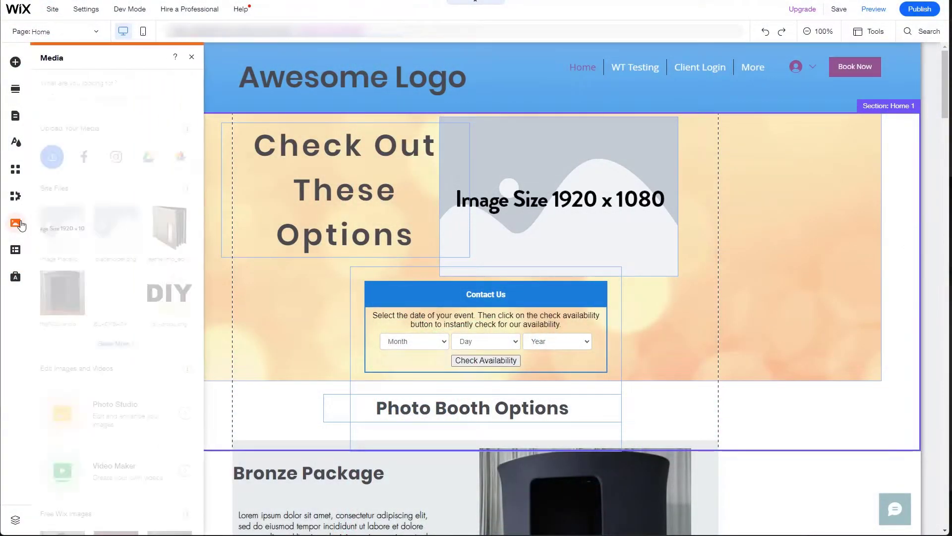
Copy the URL of Image Placeholder copy.png from its File Info in the media files.
click(114, 344)
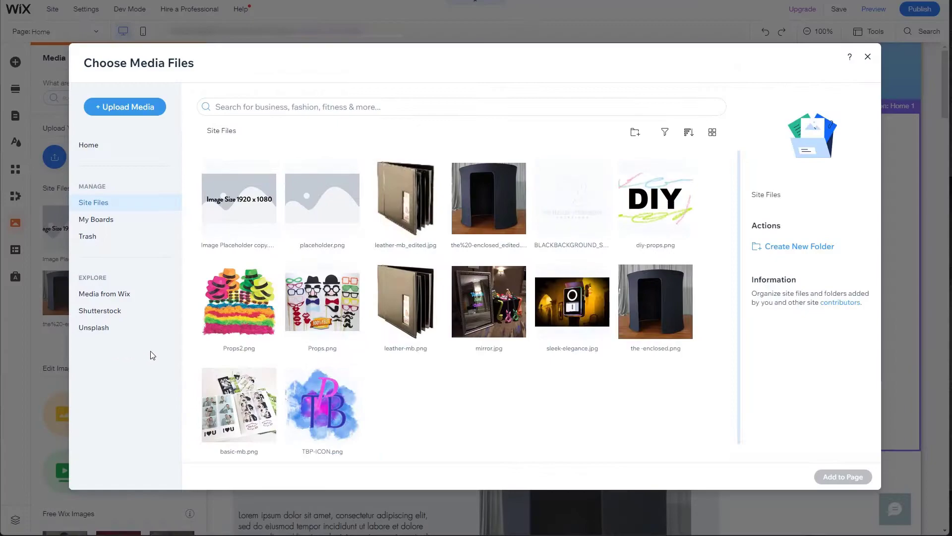
click(243, 208)
click(784, 370)
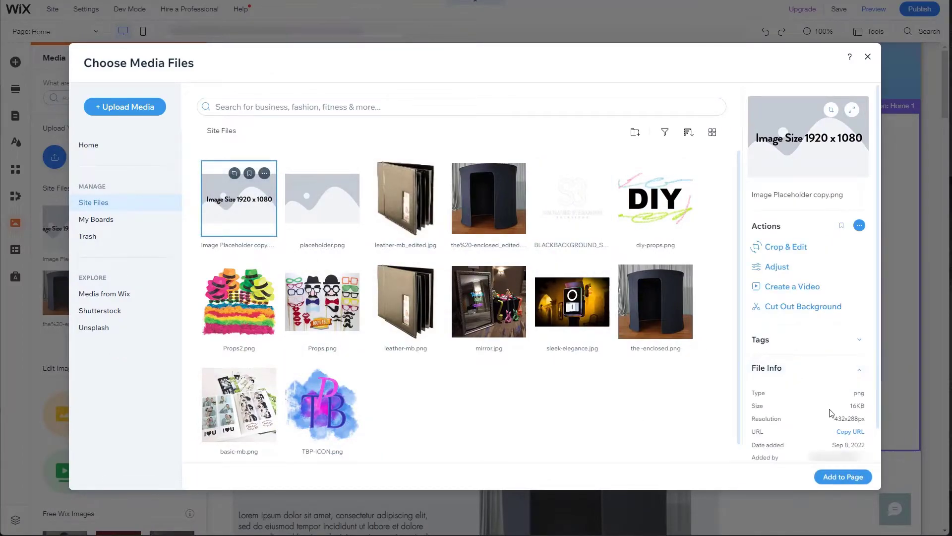
click(847, 436)
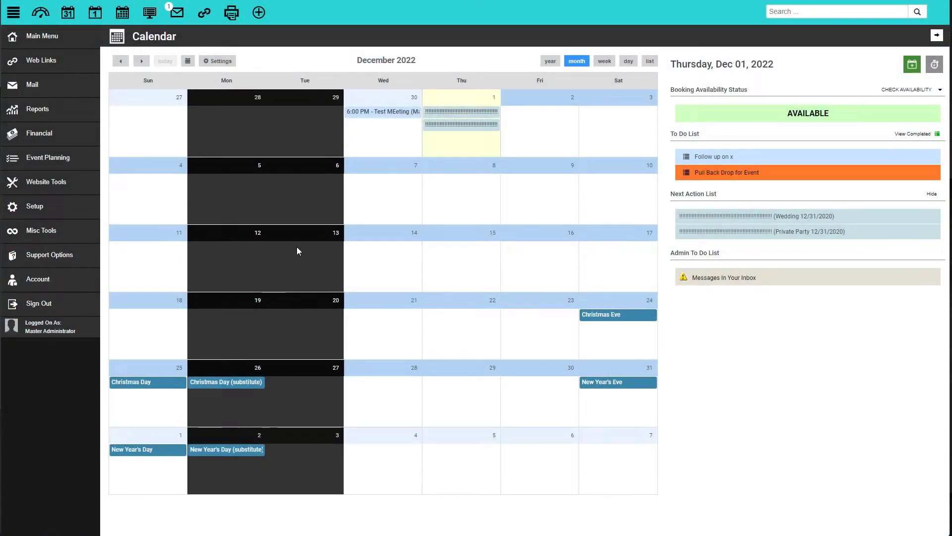
In Website Tools Styling Options, enlarge the company logo preview to 503 by 172.
click(68, 186)
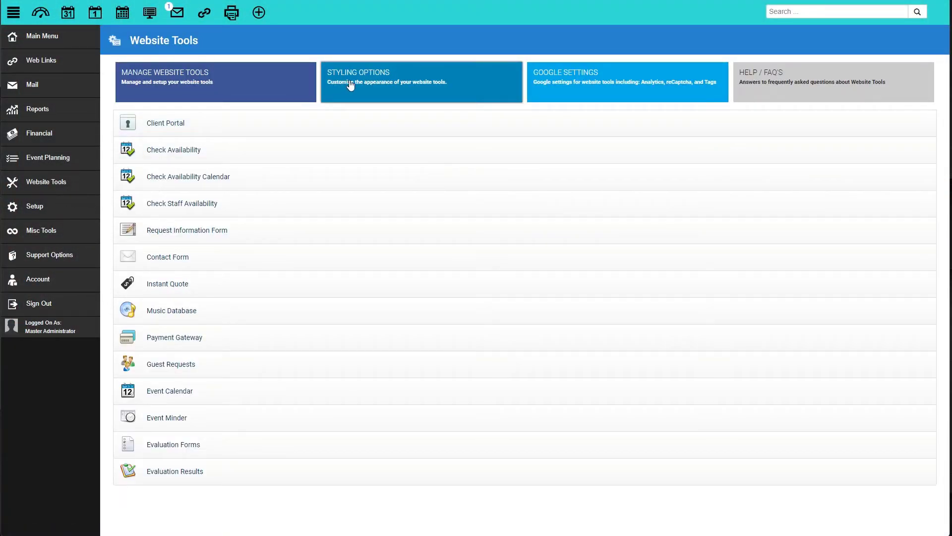
click(364, 84)
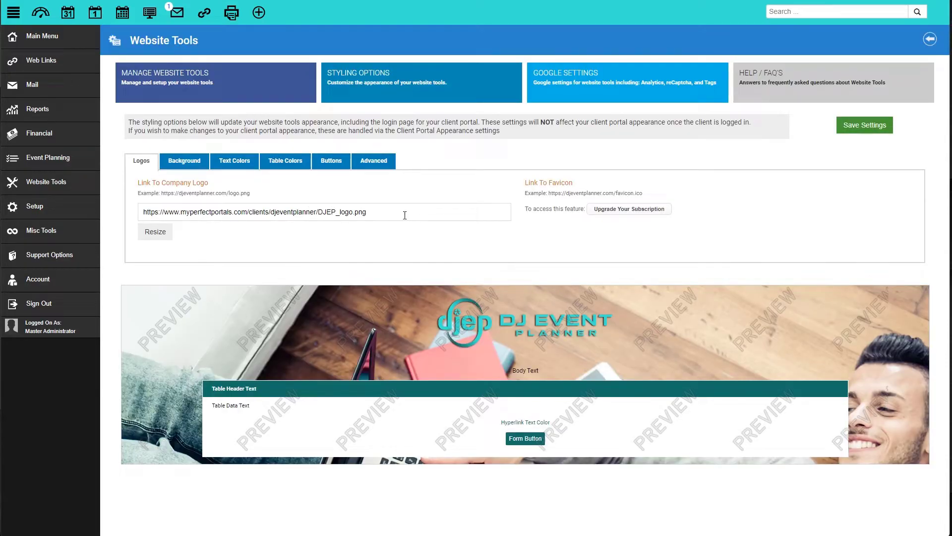
drag(405, 215, 140, 209)
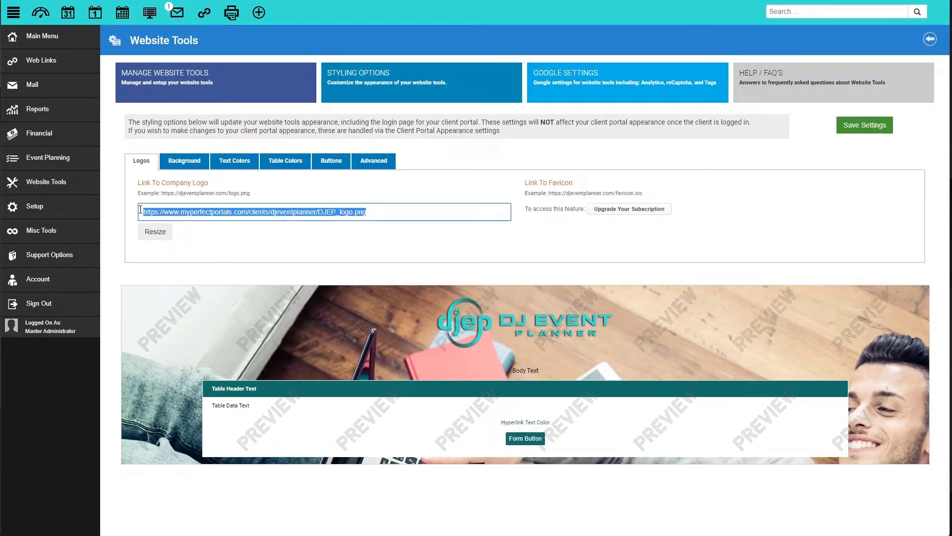
click(386, 211)
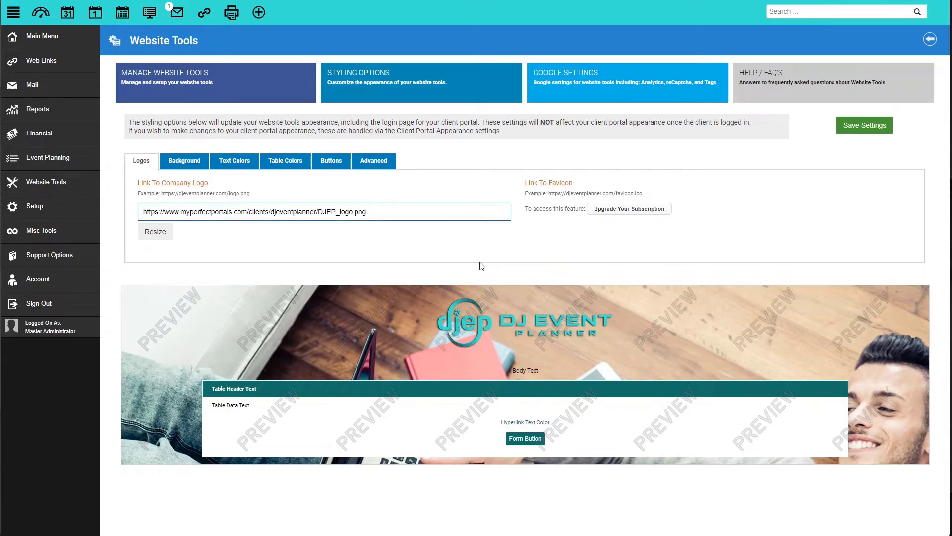
click(157, 237)
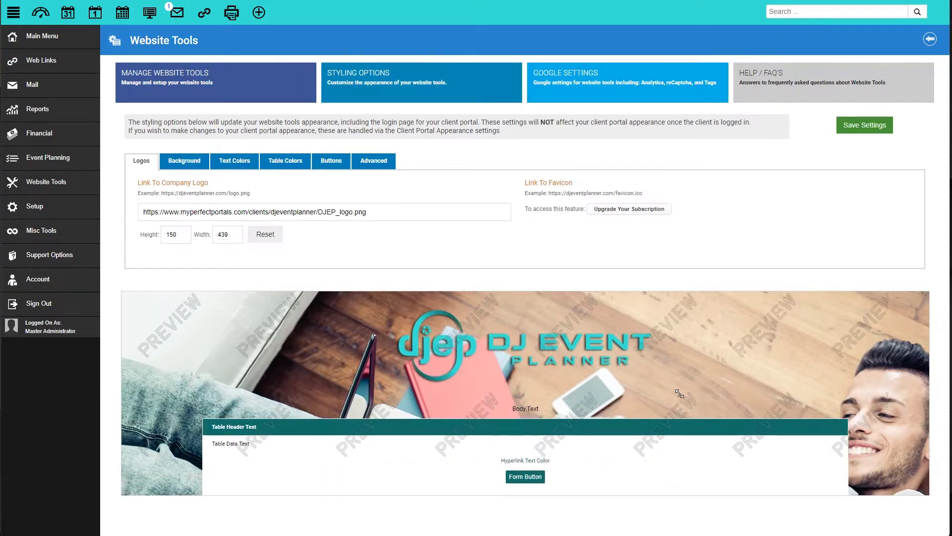
drag(633, 358, 651, 372)
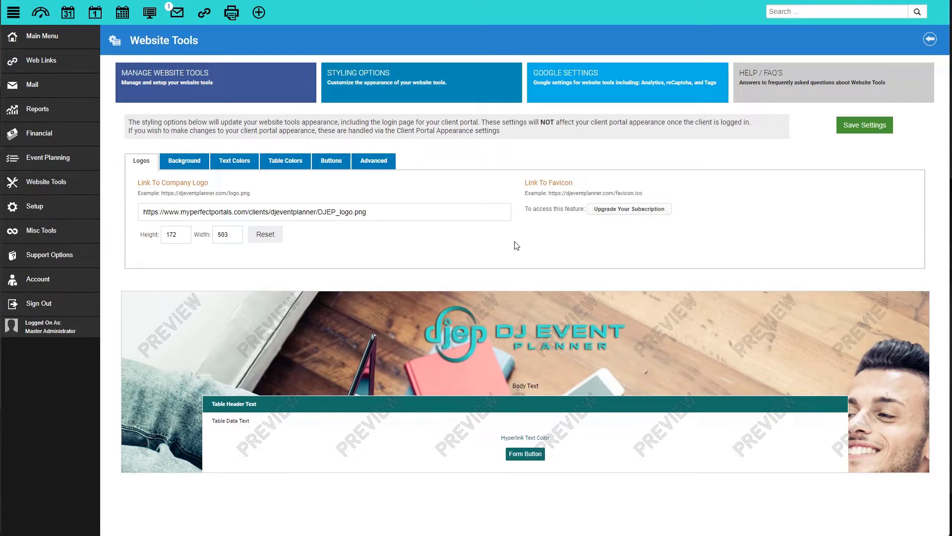
Save the logo styling, then open the Default Test contract template from Setup > Documents.
click(856, 124)
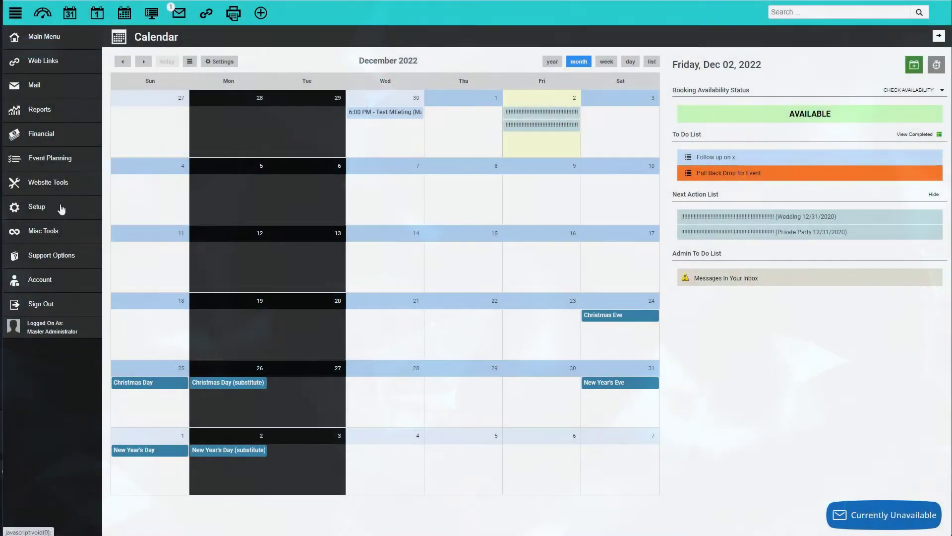
click(37, 206)
click(37, 249)
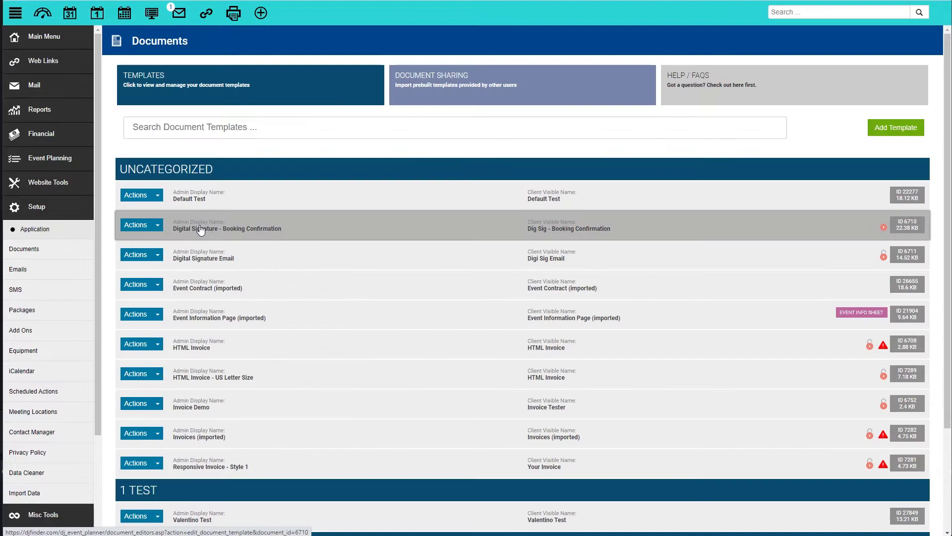
click(198, 195)
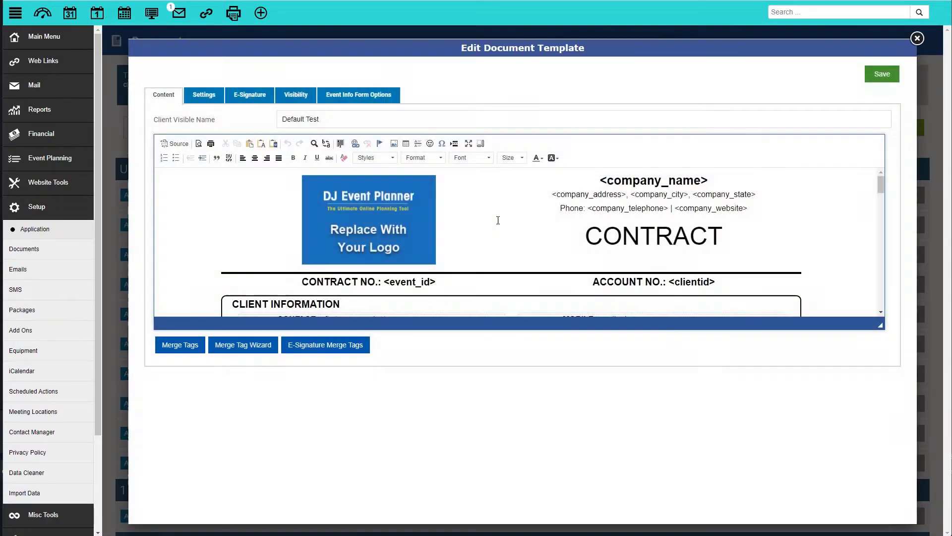
Open the contract logo's image properties and paste the hosted DJEP logo as its URL.
click(382, 224)
double_click(381, 220)
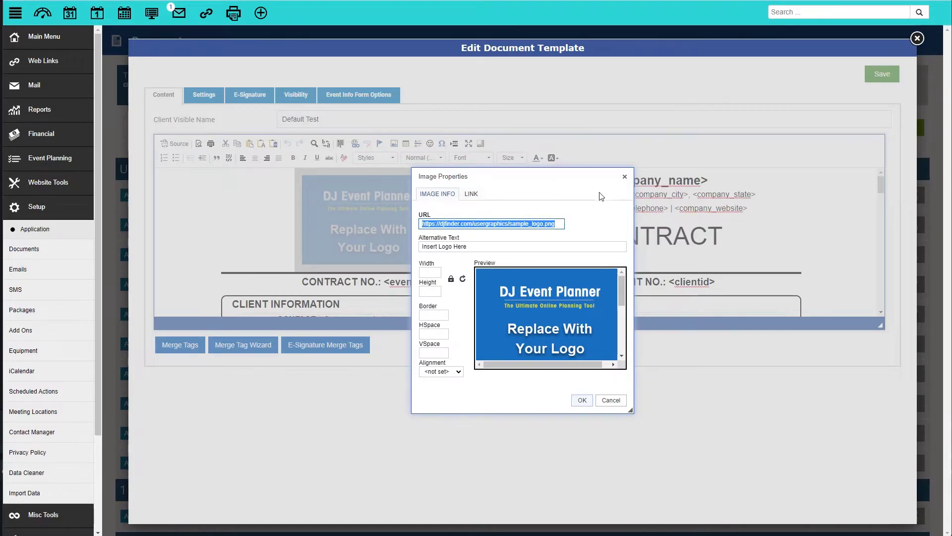
click(624, 176)
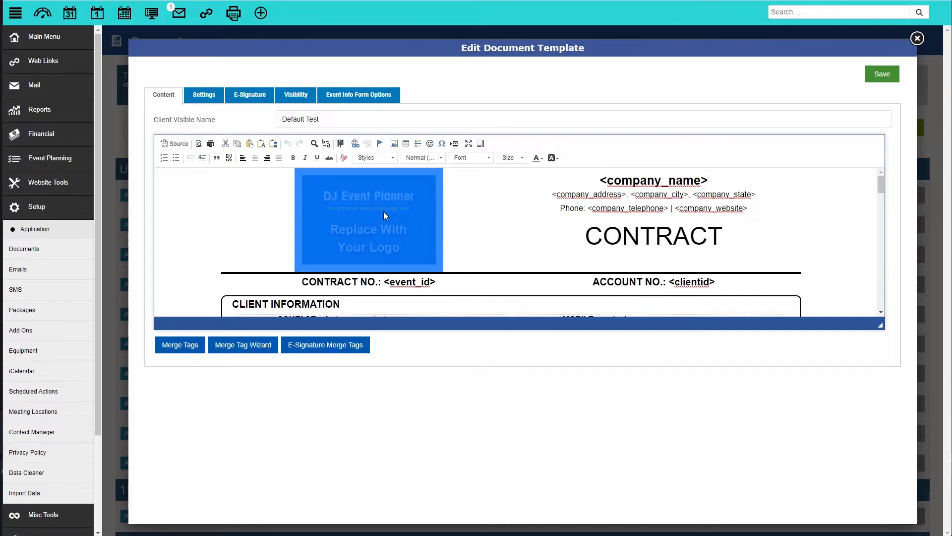
click(394, 144)
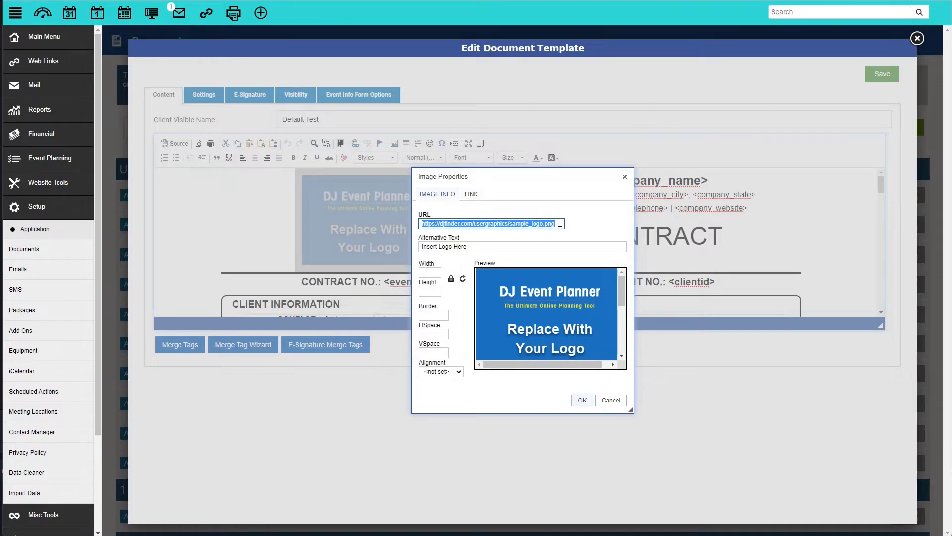
key(ctrl+v)
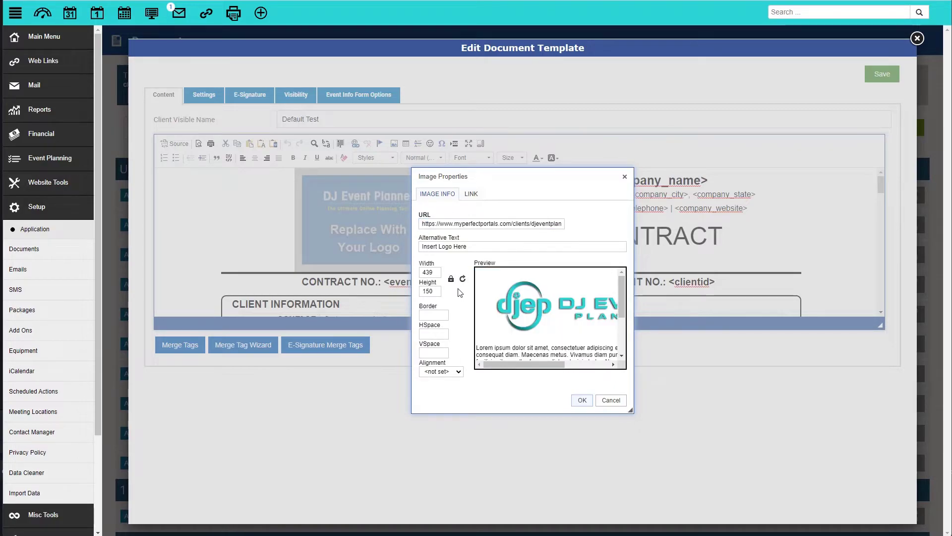
Set the alt text to 'DJ Event Planner Logo' and width to 300, unlocking proportions.
drag(475, 247, 410, 250)
text(DJ)
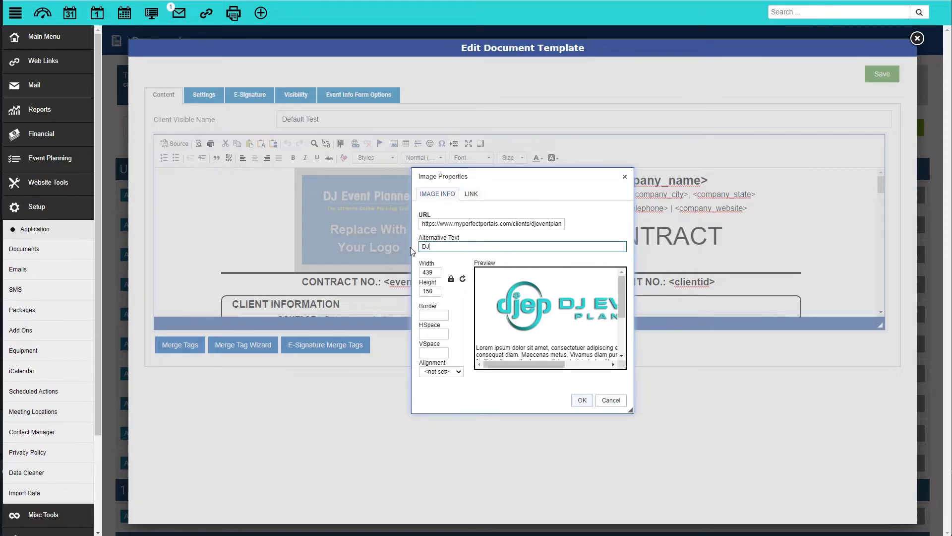
text( Event Planner Logo)
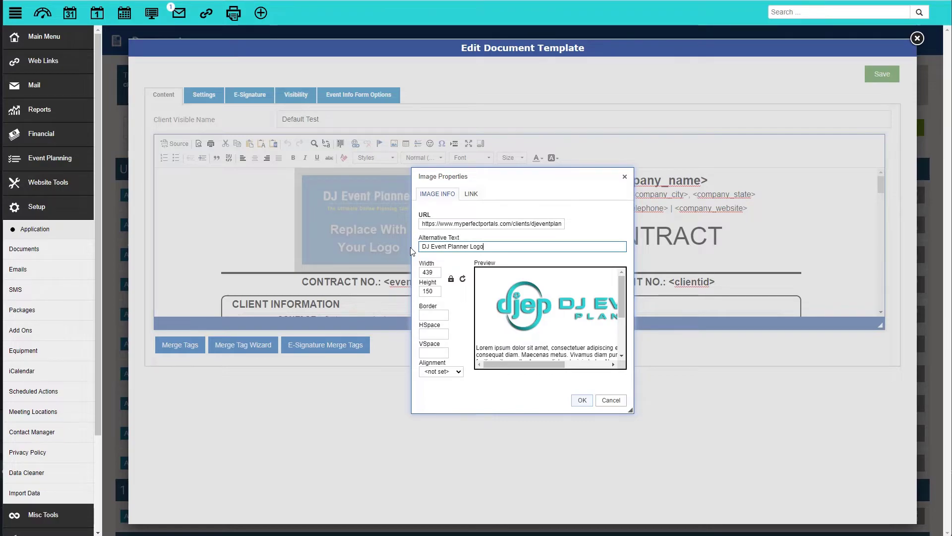
click(427, 271)
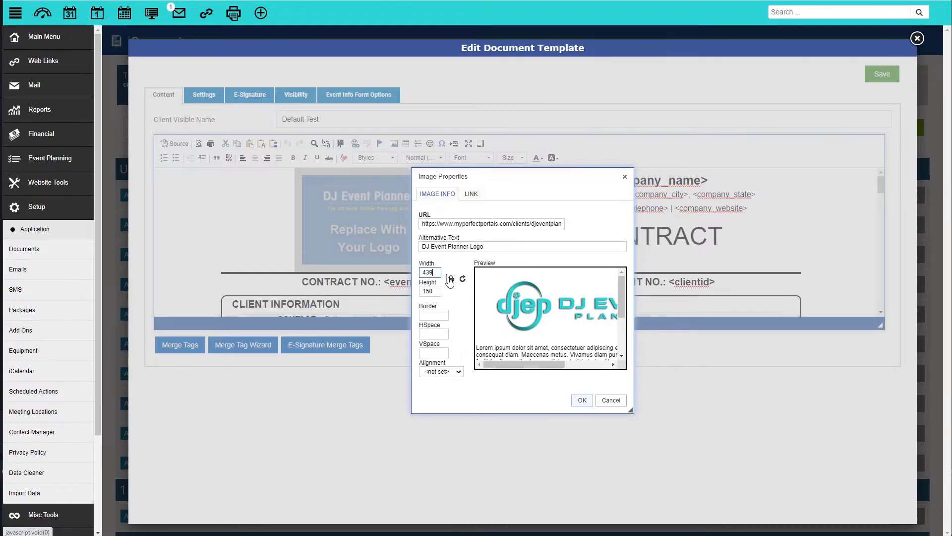
click(450, 281)
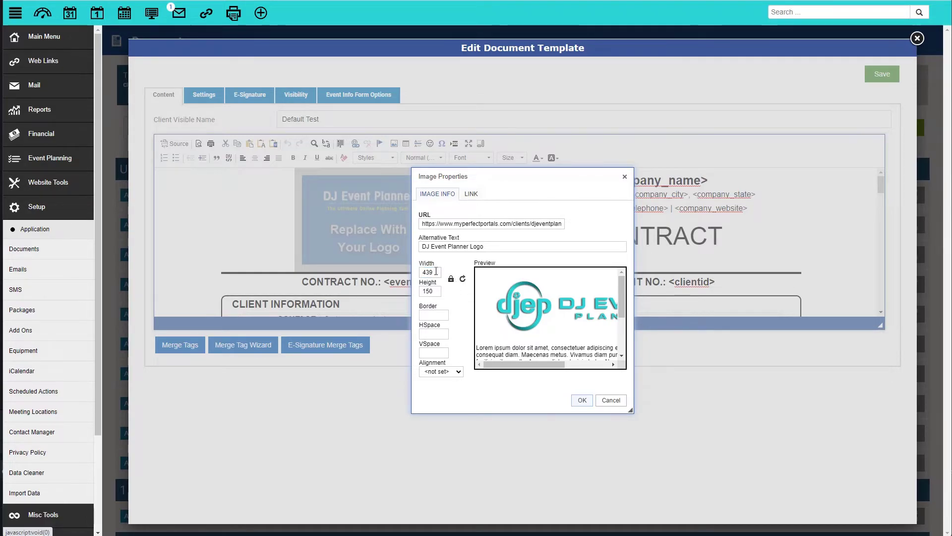
drag(438, 273, 420, 277)
text(300)
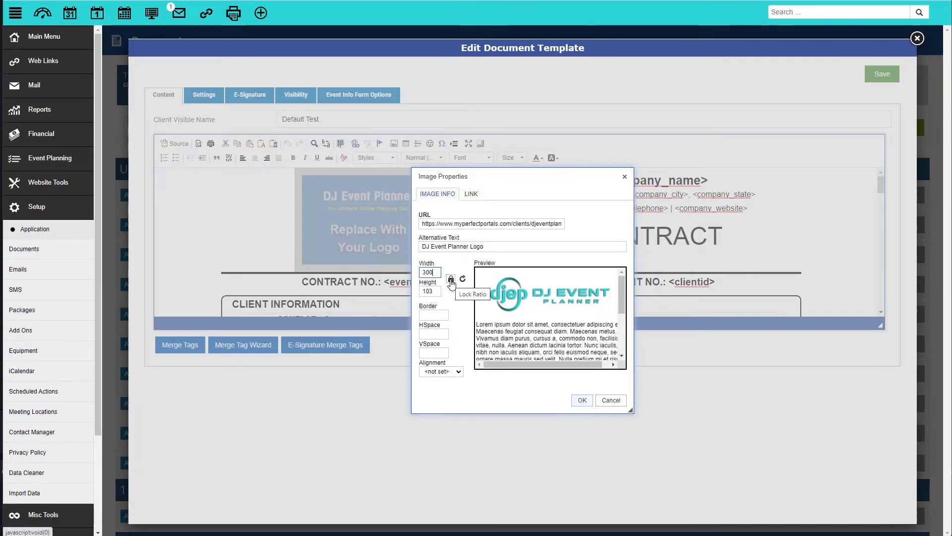
Leave border and horizontal spacing empty and set vertical spacing to 50.
click(437, 315)
text(5)
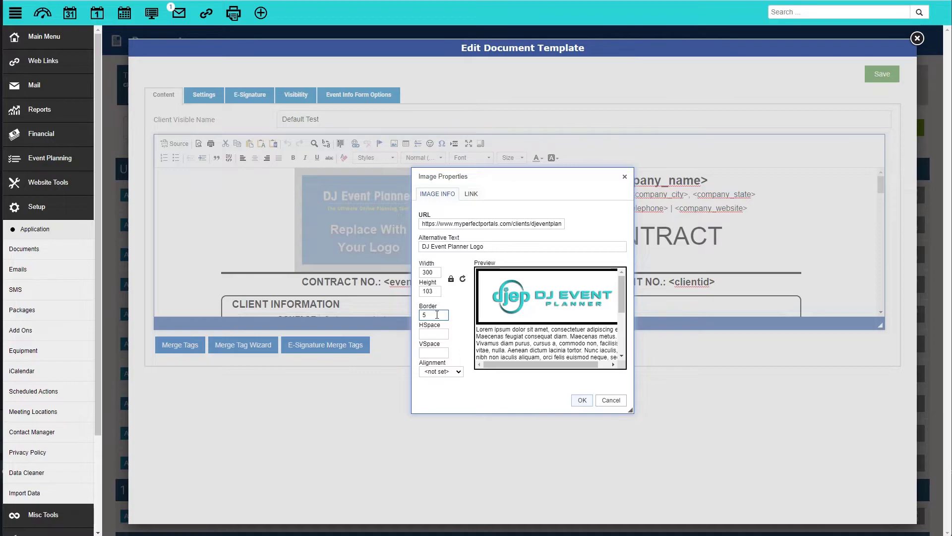
key(BackSpace)
click(435, 331)
text(50)
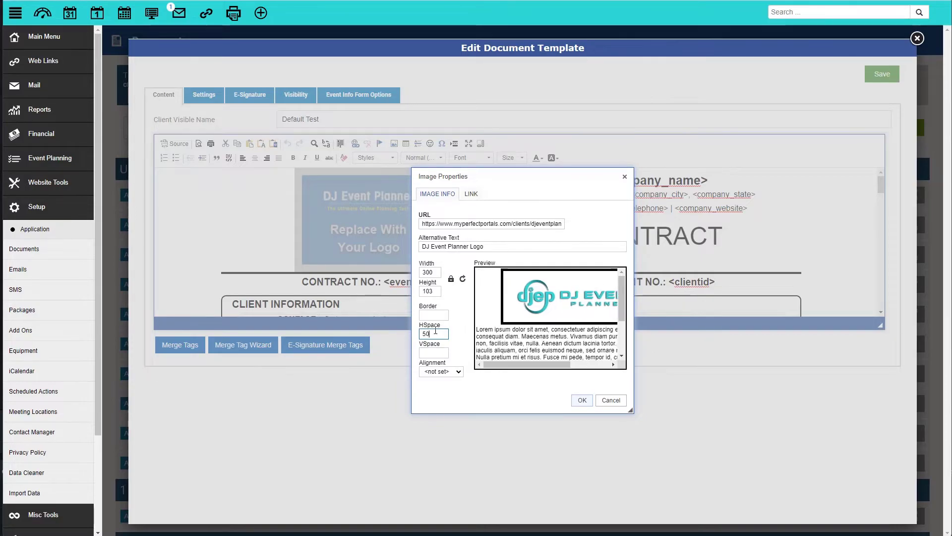
key(BackSpace)
key(Tab)
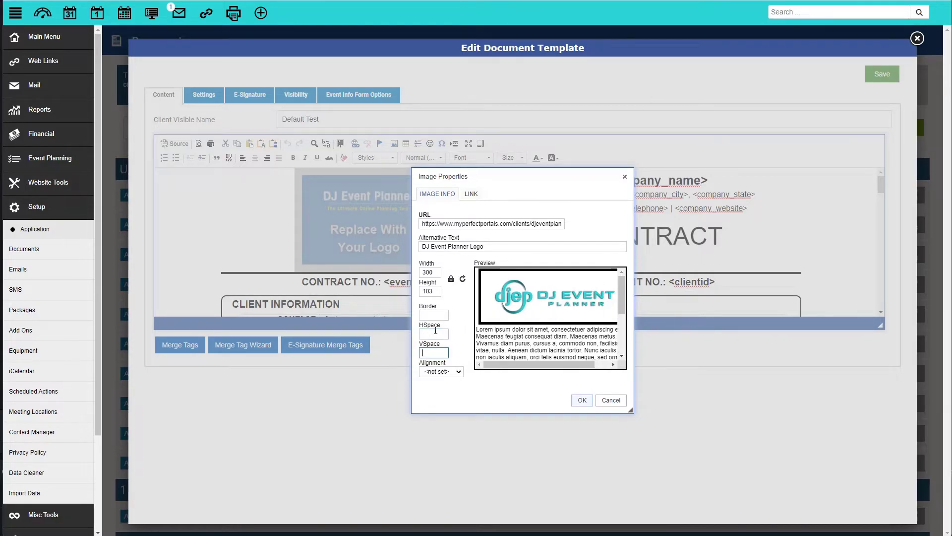
text(50)
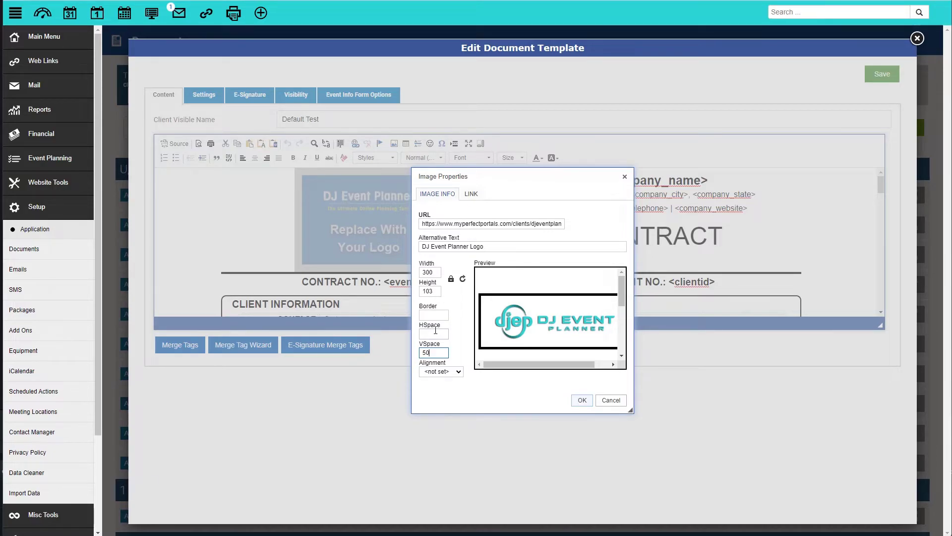
Try Left and Right alignment, then leave the logo's alignment at <not set>.
click(444, 372)
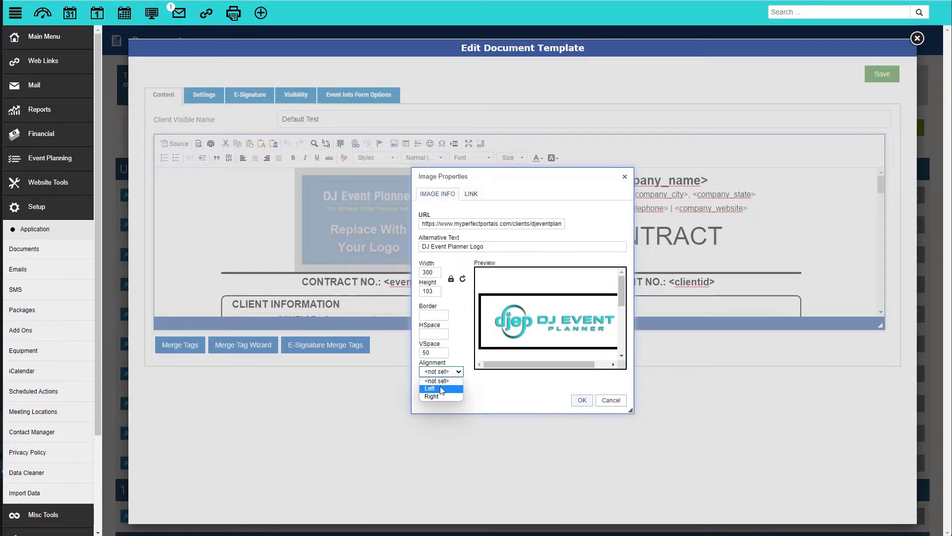
click(442, 388)
click(441, 373)
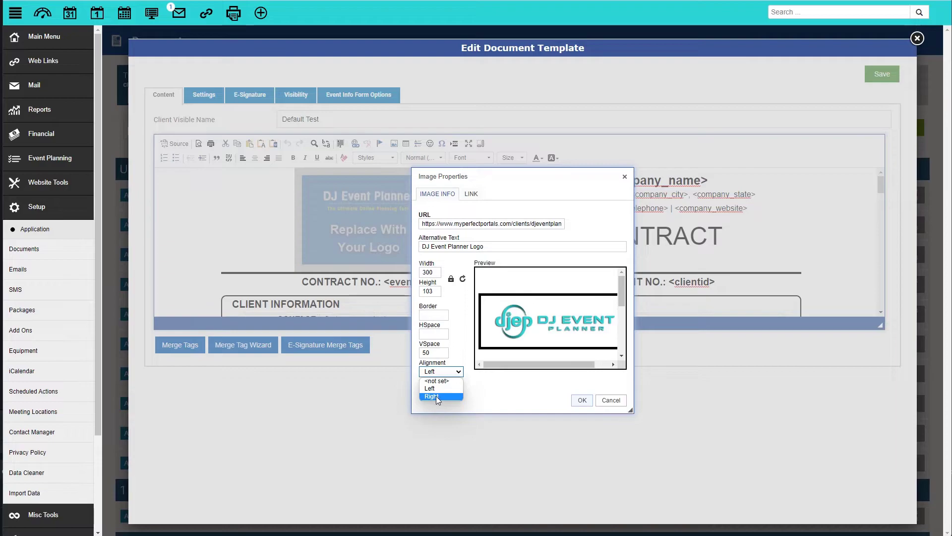
click(436, 396)
click(440, 372)
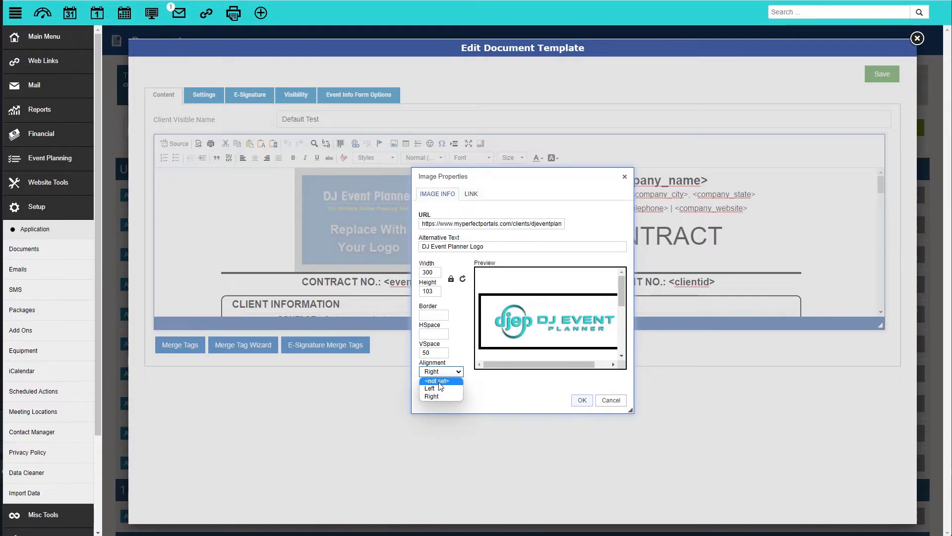
click(440, 379)
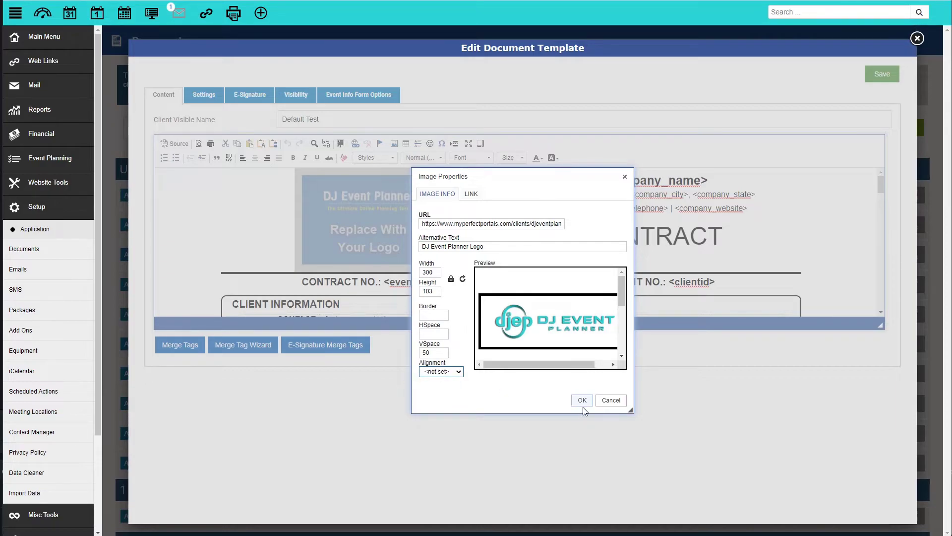
Set the logo link target to New Window (_blank) and apply the image properties.
click(473, 195)
click(474, 194)
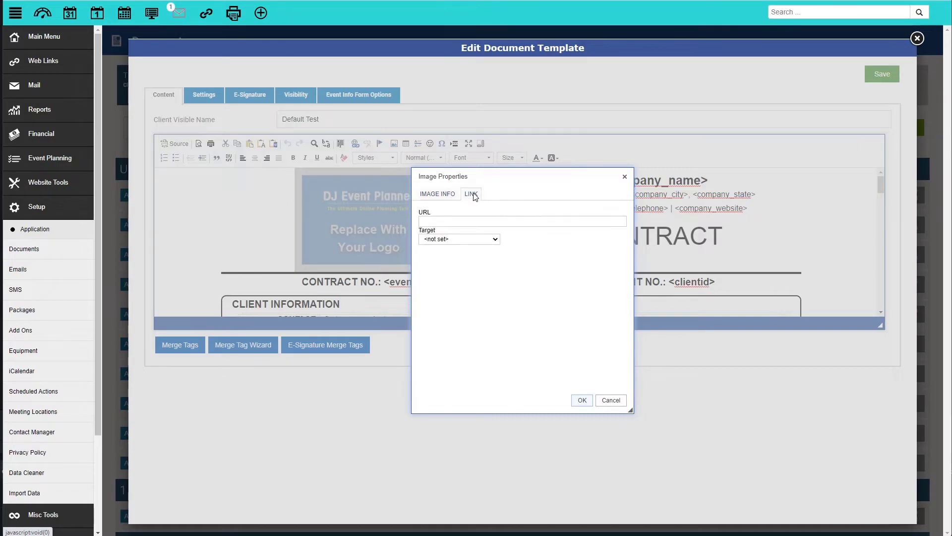
click(452, 220)
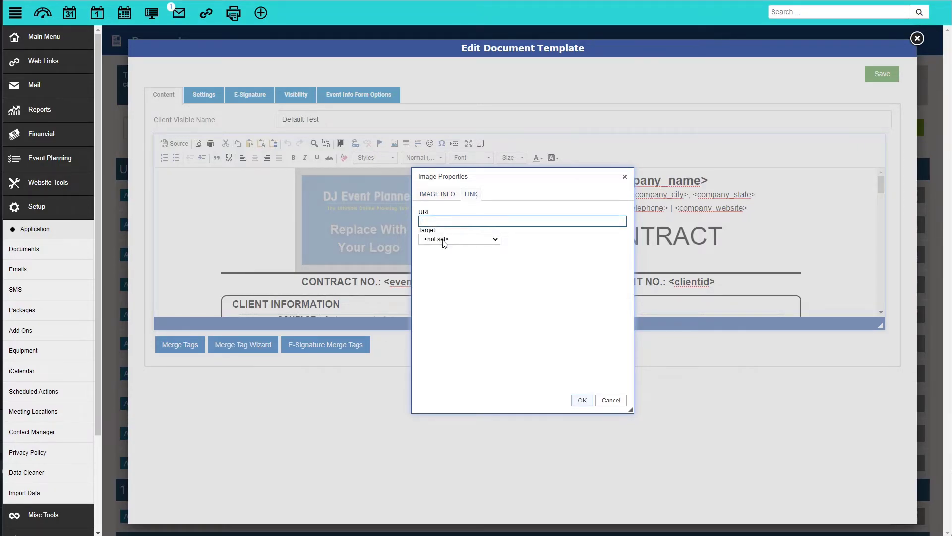
click(444, 239)
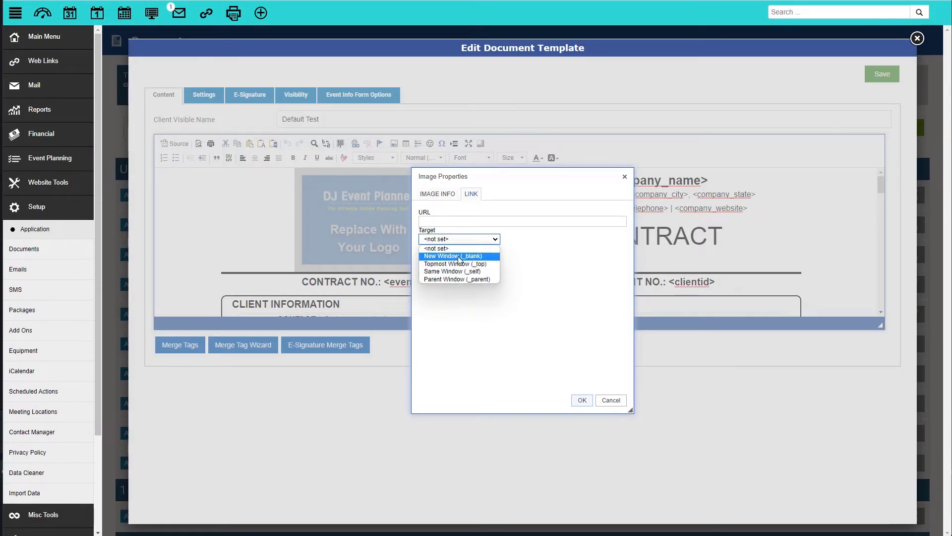
click(459, 257)
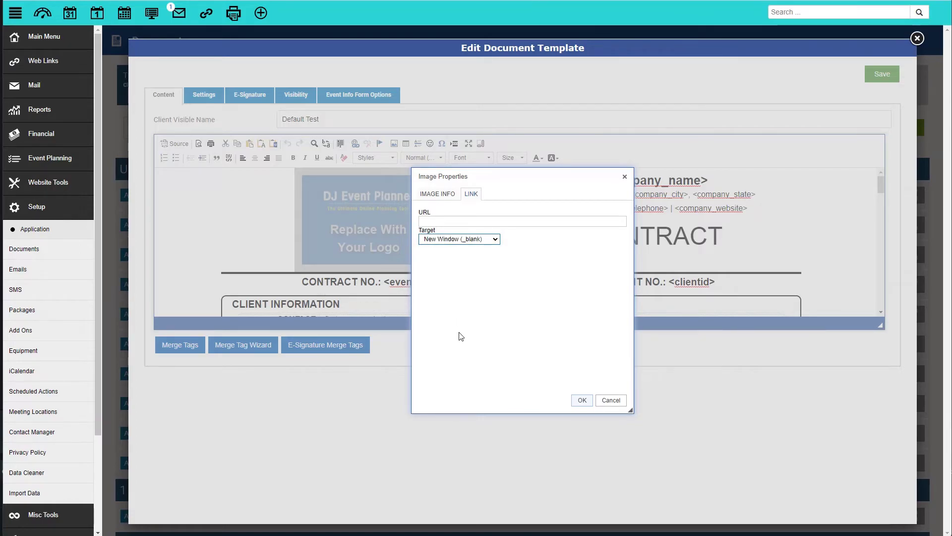
click(582, 401)
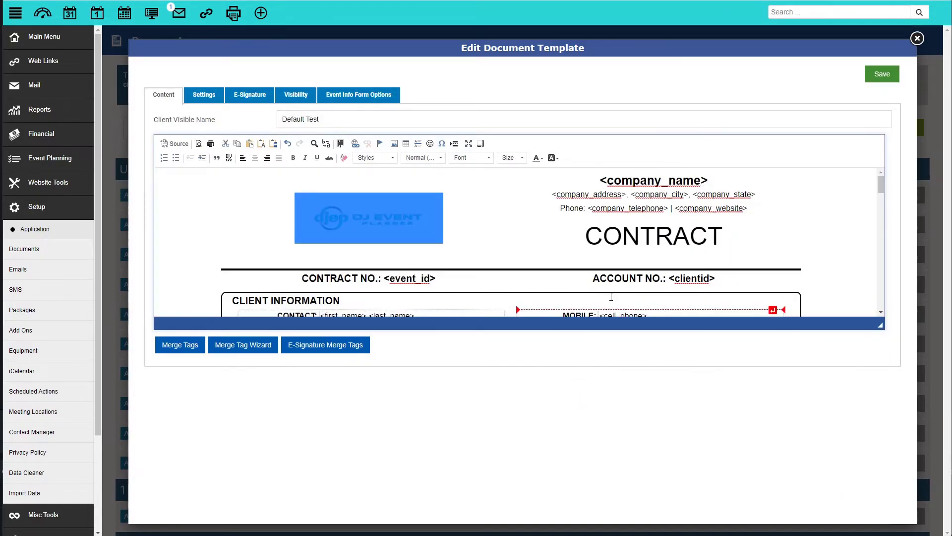
Save the Default Test contract template with the new logo.
click(522, 212)
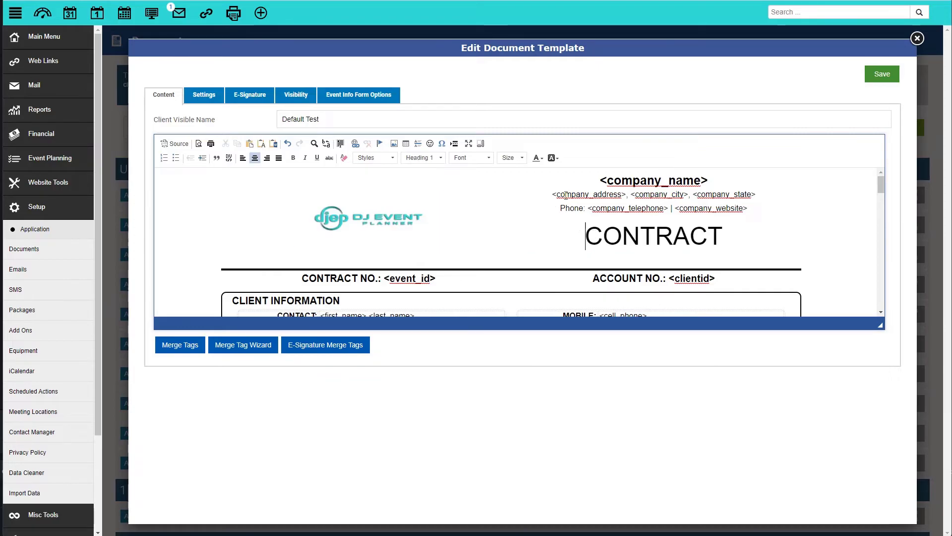
click(884, 75)
scroll(487, 371, down, 1)
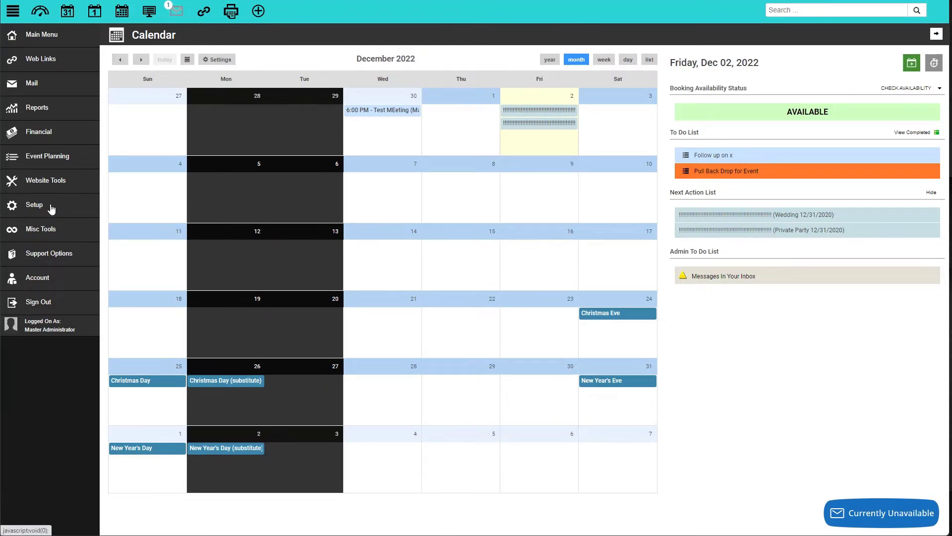
Edit the 2 hour Photo Booth package's gallery and switch it to custom images.
click(52, 209)
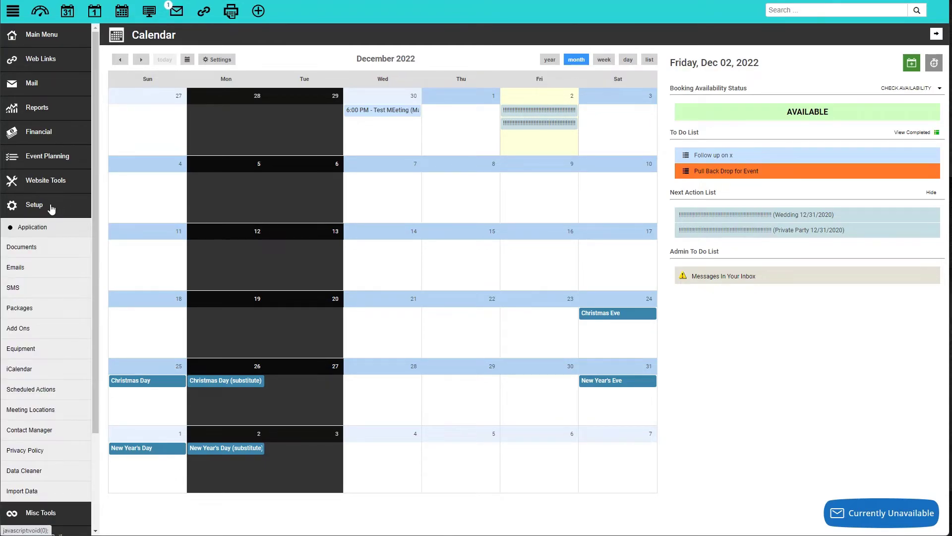
click(22, 310)
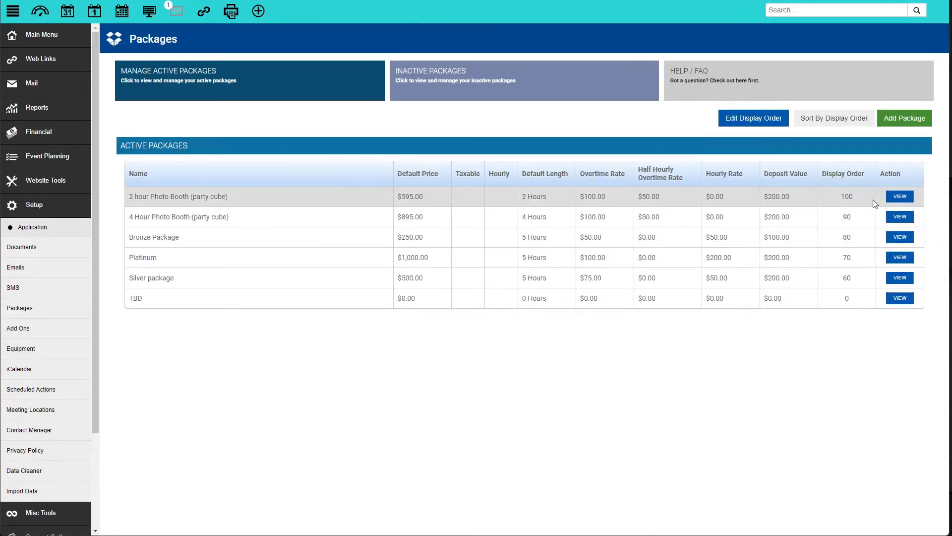
click(899, 196)
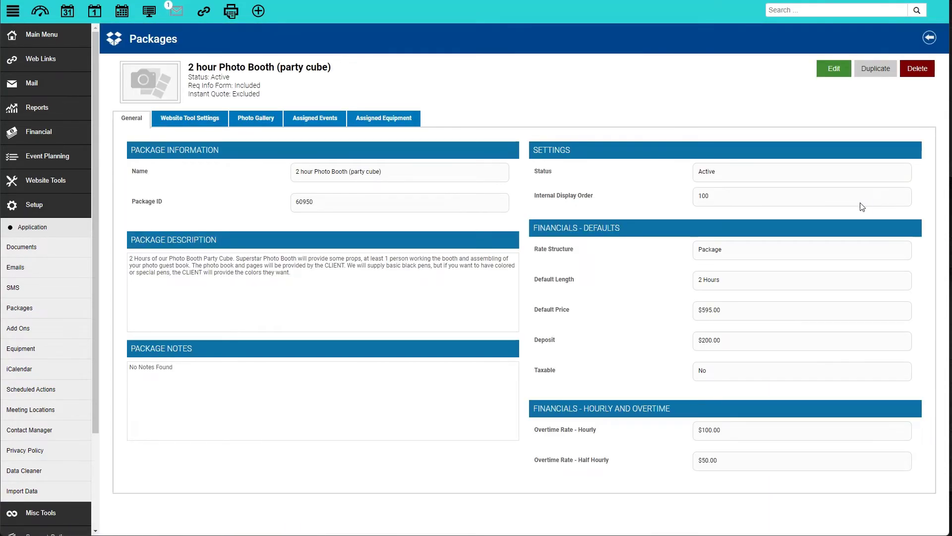
click(835, 70)
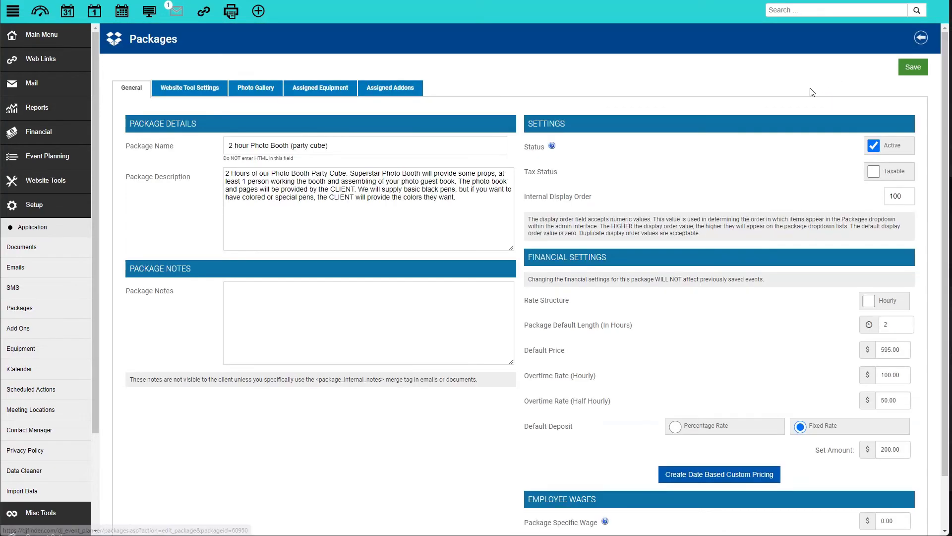
click(252, 86)
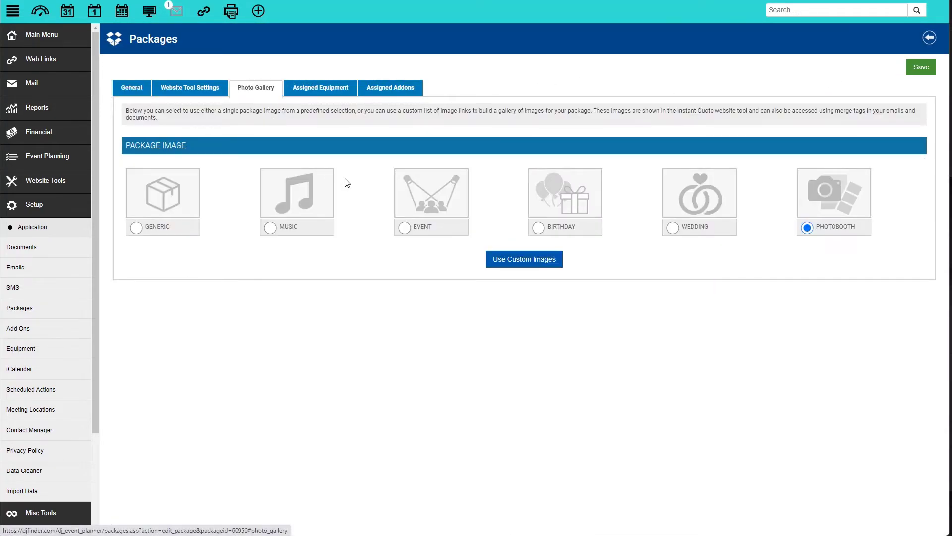
click(503, 258)
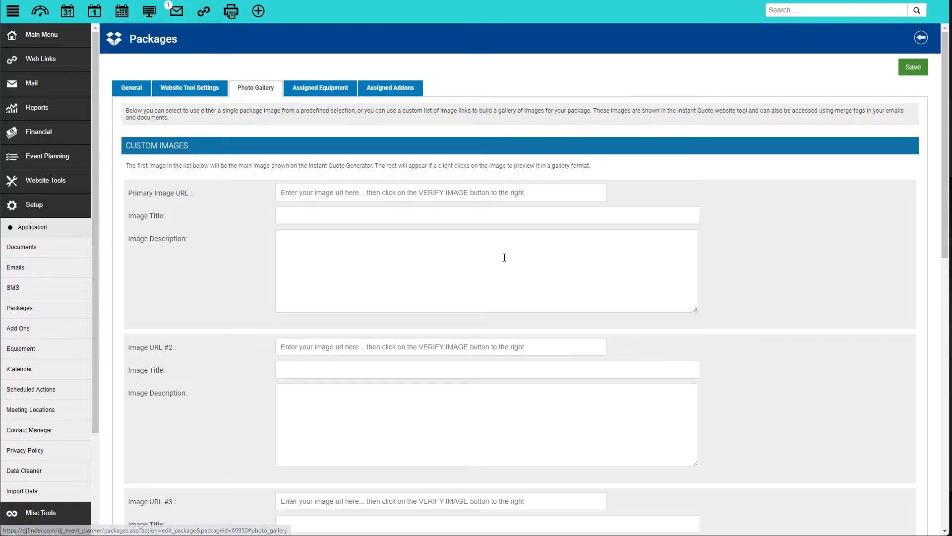
Paste the logo URL as Primary Image, verify it, title it 'DJEP Logo', and save.
click(535, 193)
scroll(476, 323, down, 7)
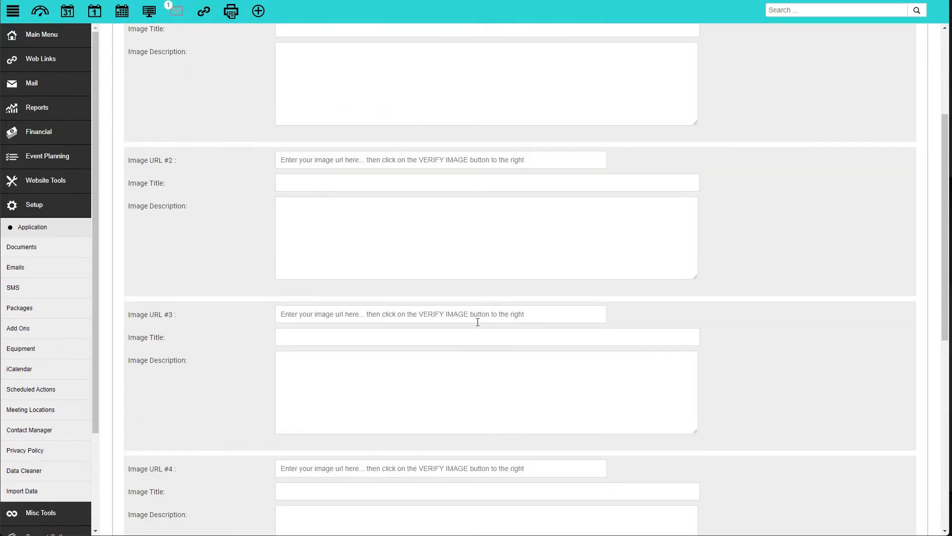
scroll(476, 322, up, 7)
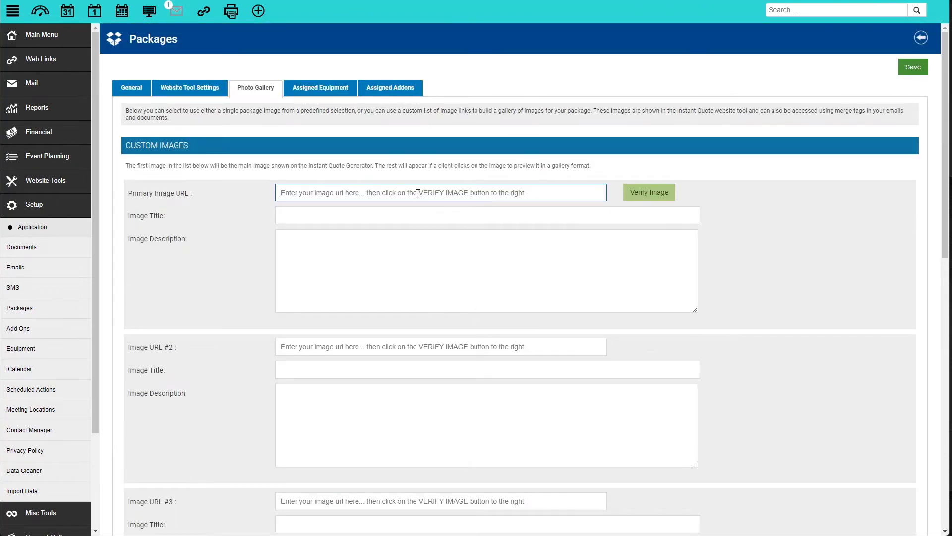
text(https://www.myperfectportals.com/clients/djeventplanner/DJEP_logo.png)
click(635, 197)
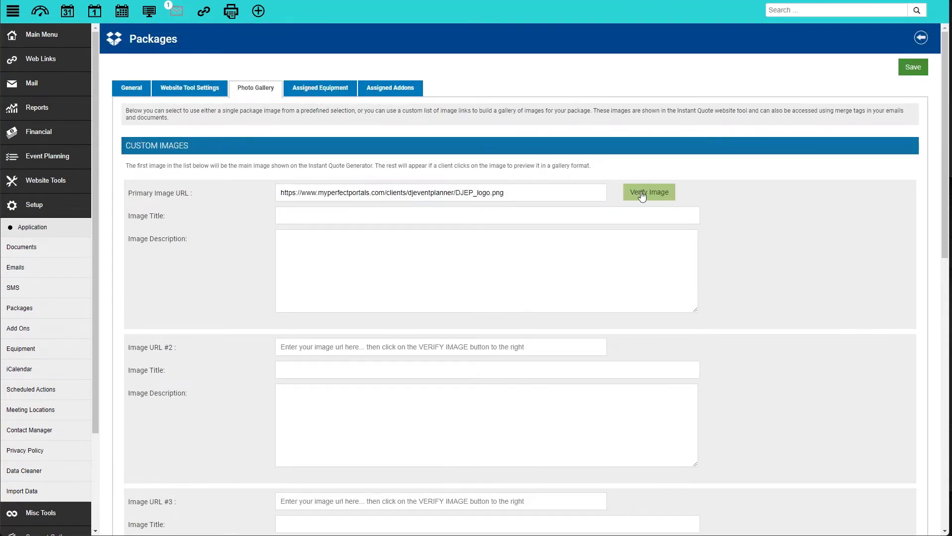
click(362, 209)
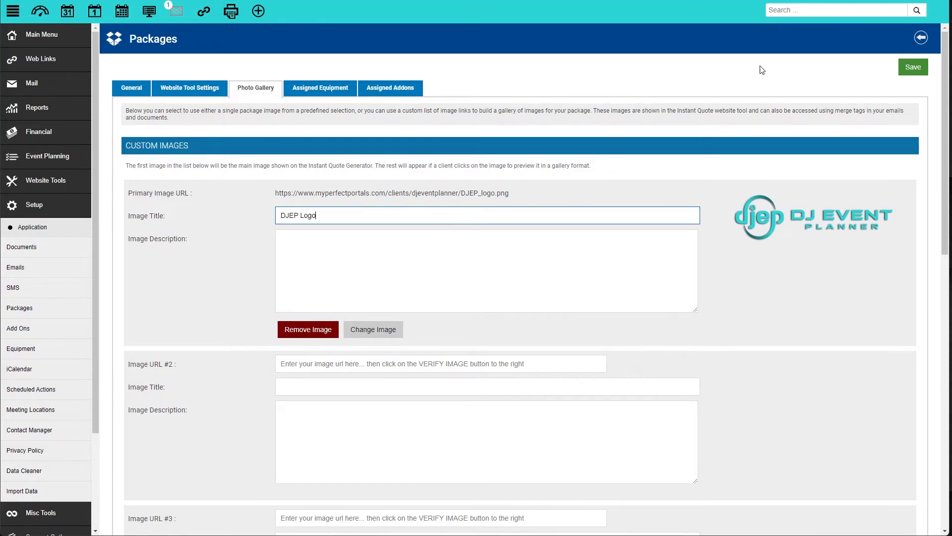
click(911, 68)
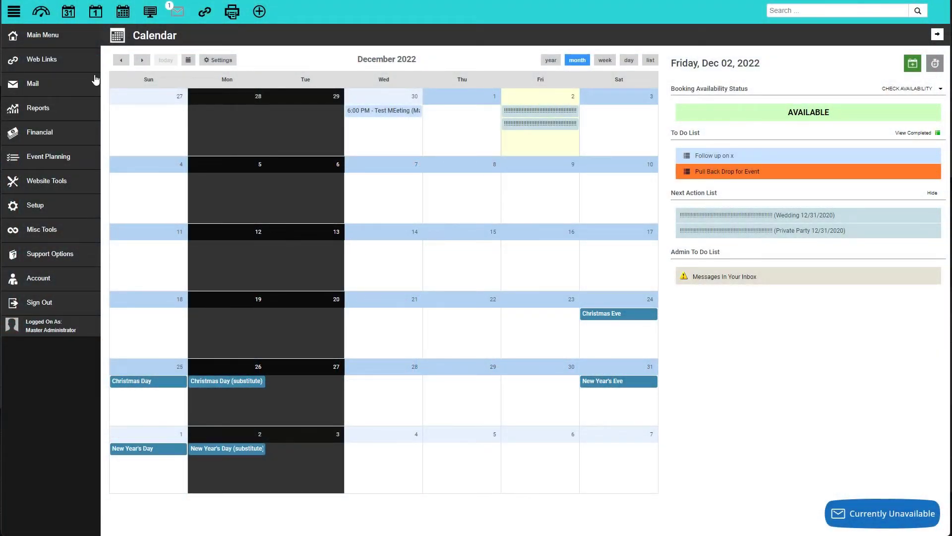
Set the seventh client's Profile Image Url to the fox picture address and save.
click(64, 40)
click(36, 161)
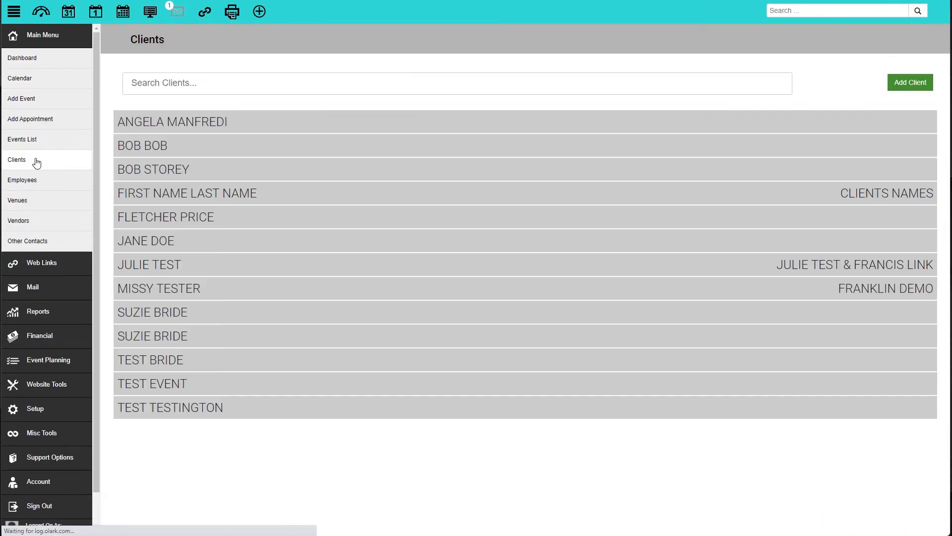
click(392, 265)
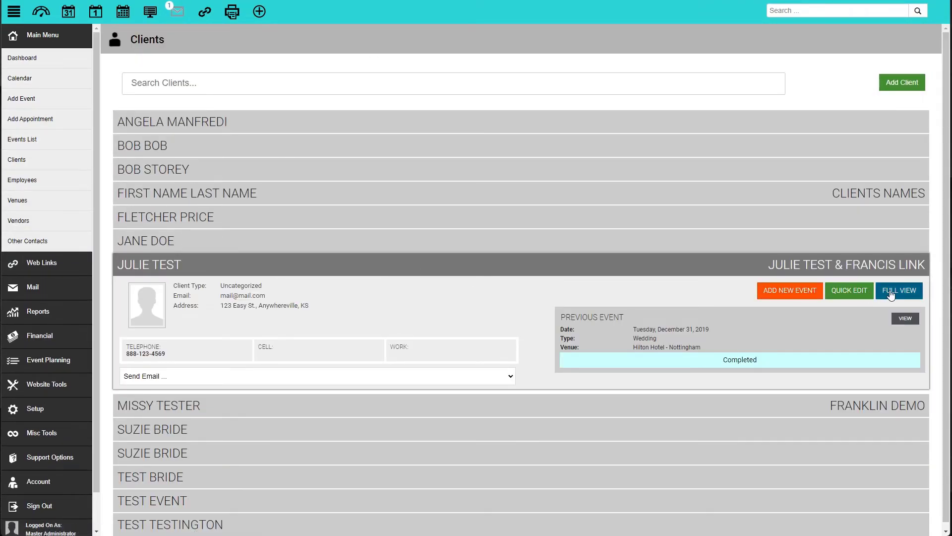
click(153, 308)
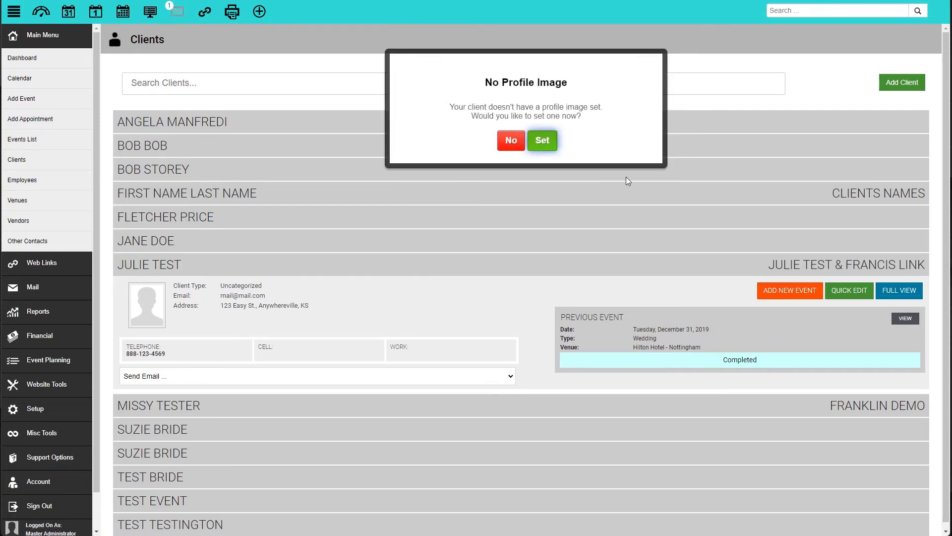
click(545, 145)
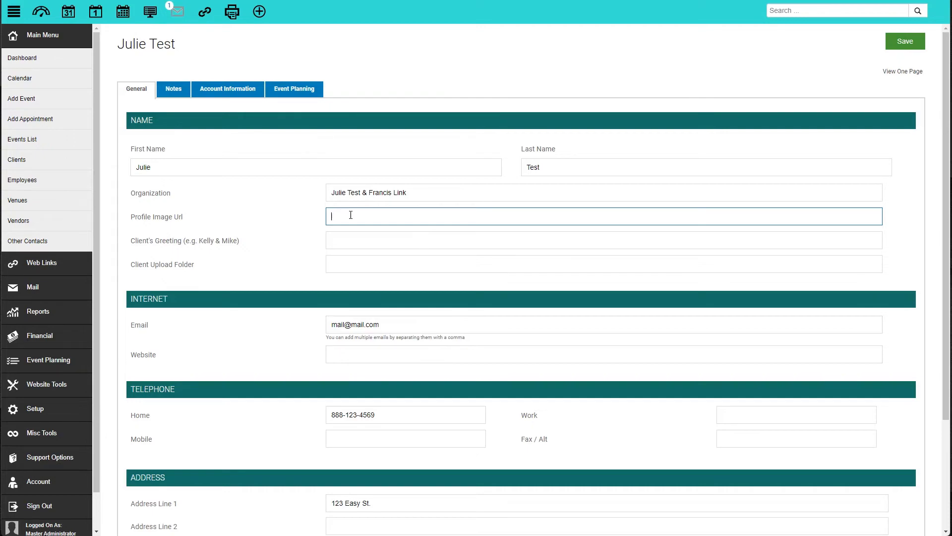
text(https://vignette.wikia.nocookie.net/unikitty/images/5/5f/Dr_fox_cn_image.png?hidenavigation=true)
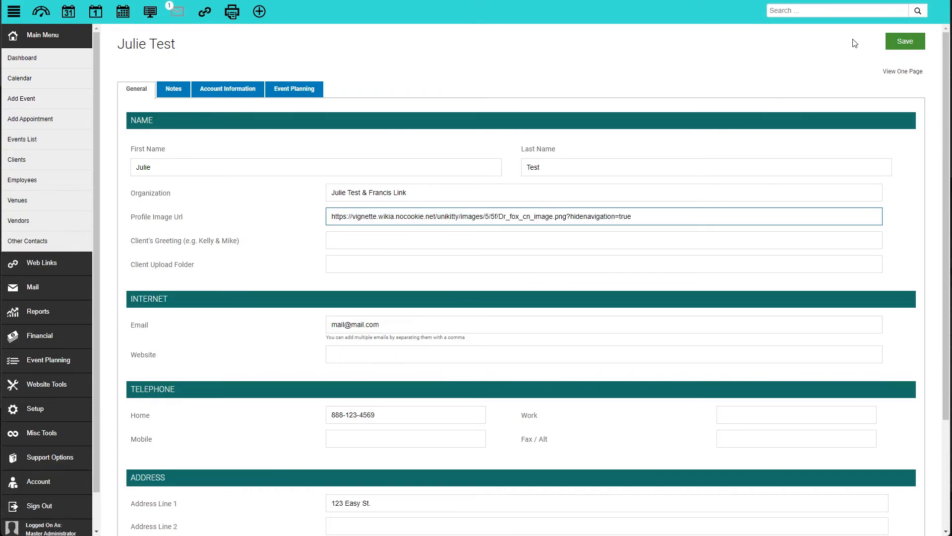
click(904, 42)
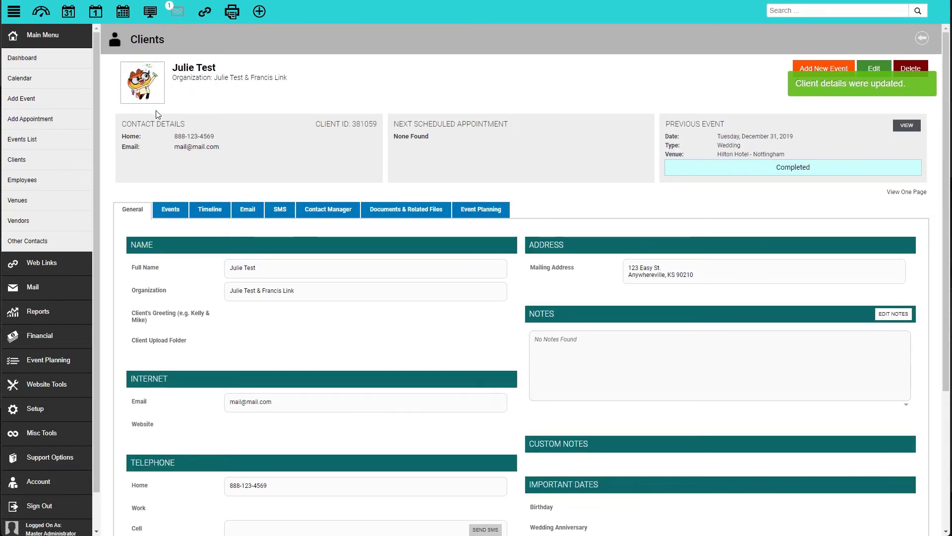
Tick the Profile Image URL client field on the Event Form Layout tab and save the settings.
click(38, 409)
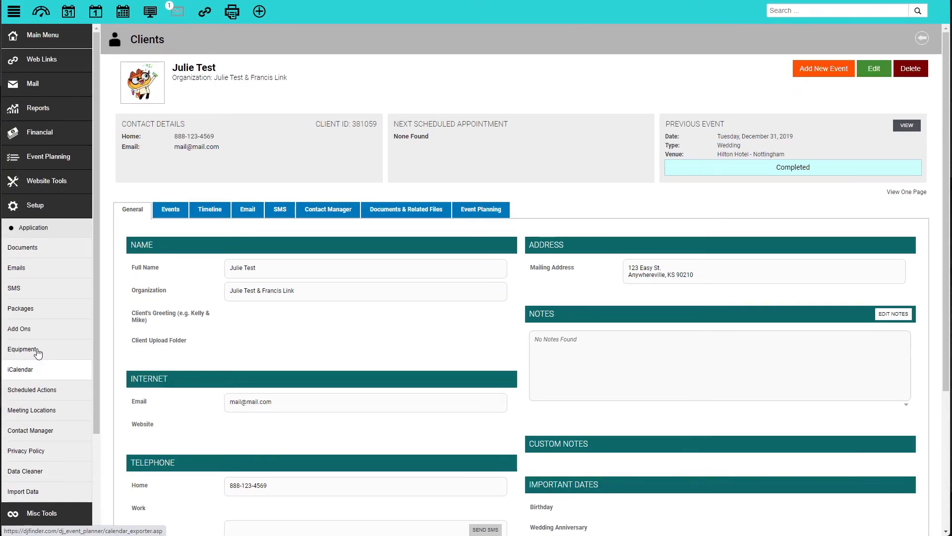
click(32, 226)
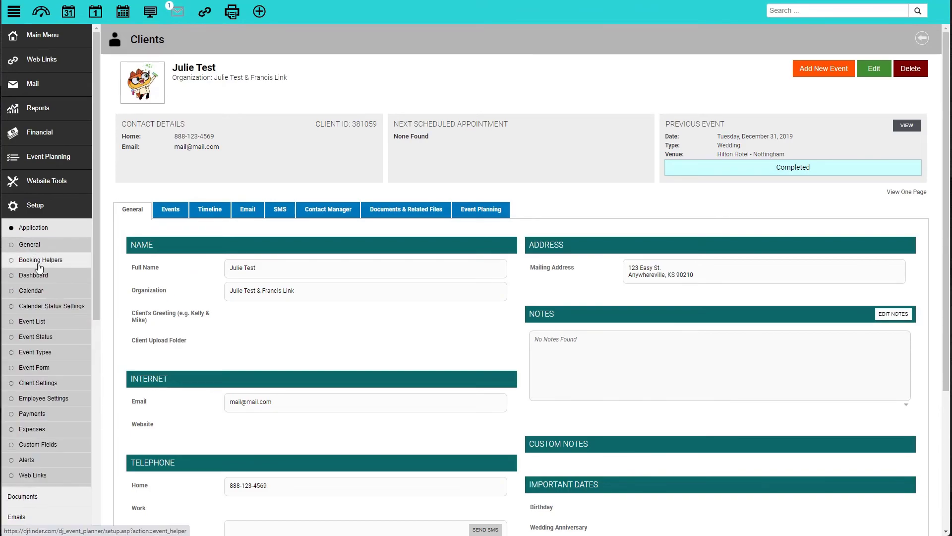
click(41, 368)
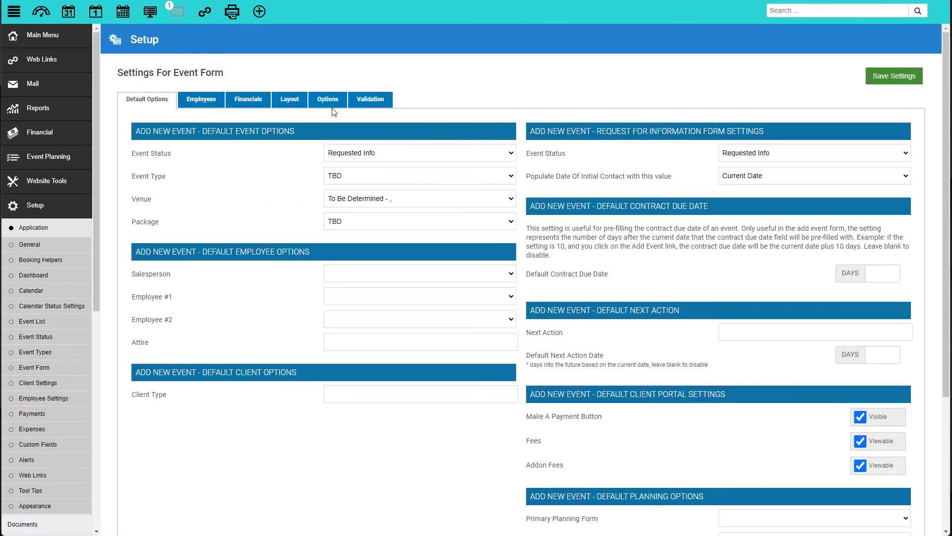
click(305, 102)
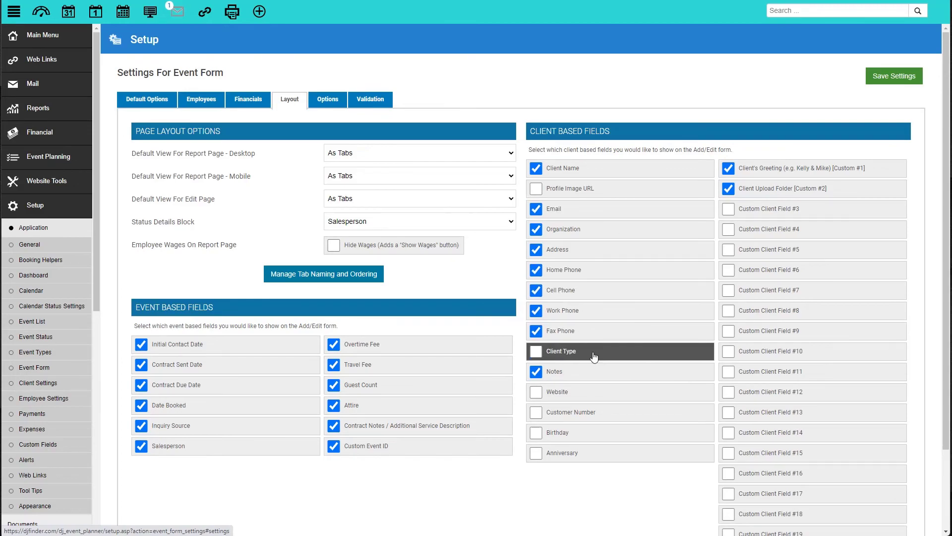
click(571, 193)
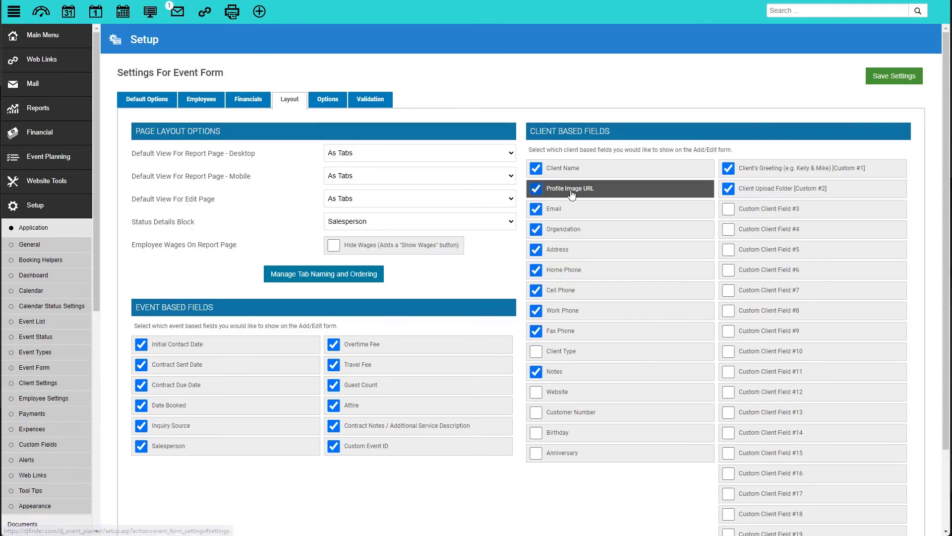
click(880, 79)
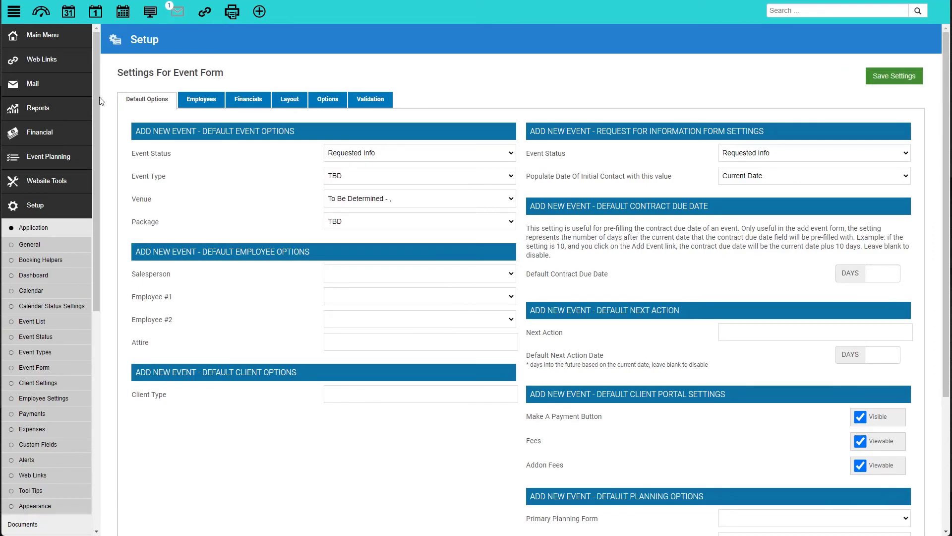
Paste the cartoon fox image address into the second employee's Profile Image URL field.
click(44, 36)
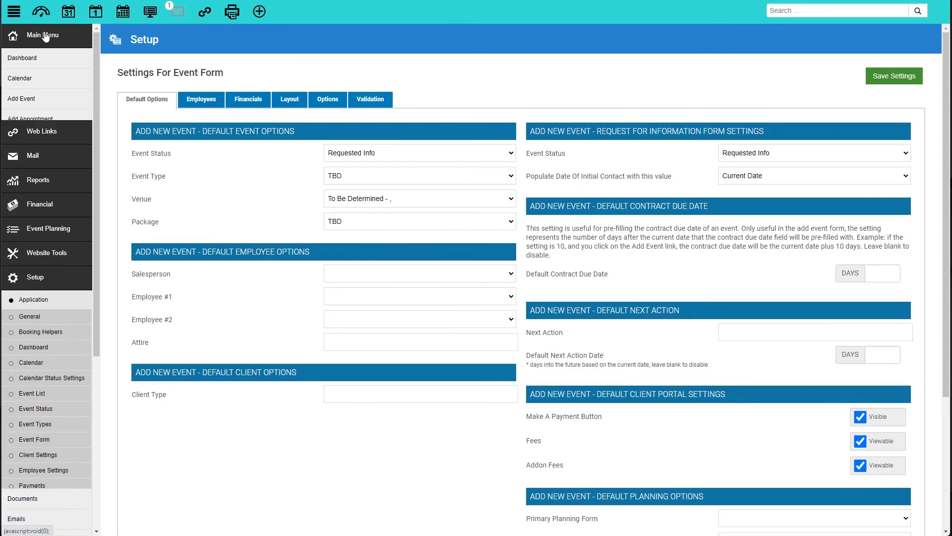
click(21, 182)
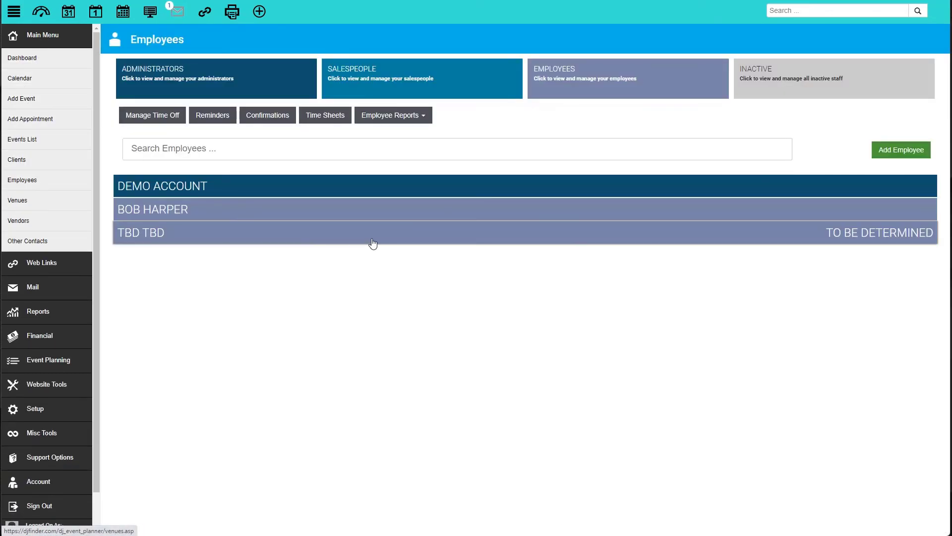
click(374, 210)
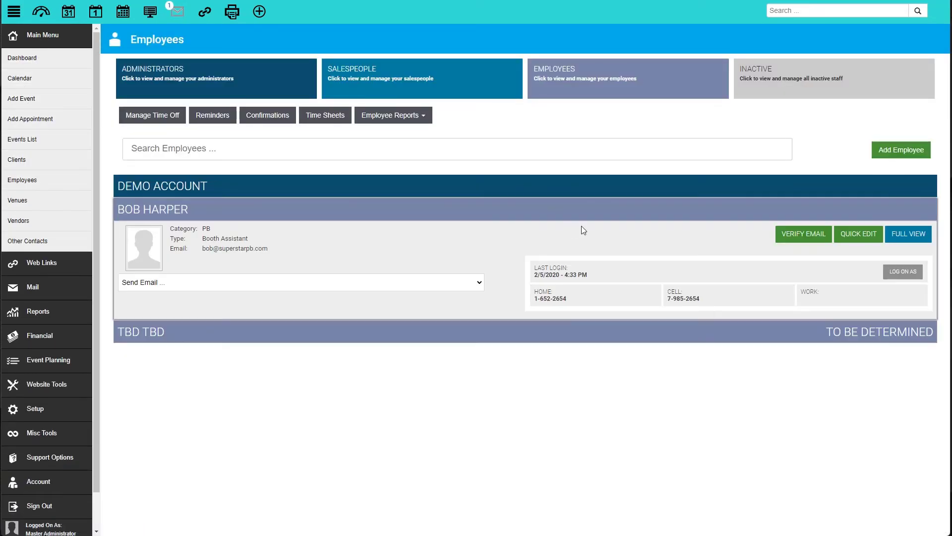
click(847, 235)
click(340, 295)
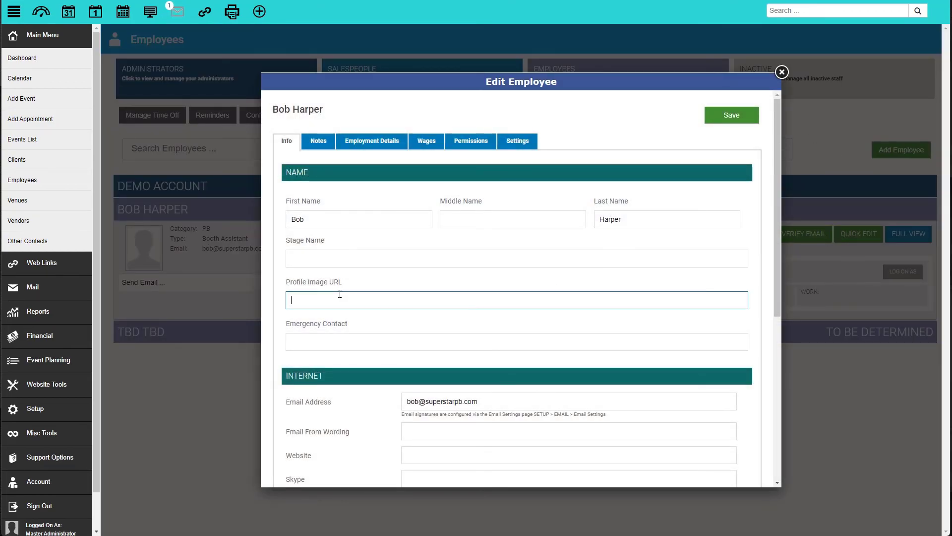
text(https://vignette.wikia.nocookie.net/unikitty/images/5/5f/Dr_fox_cn_image.png?hidenavigation=true)
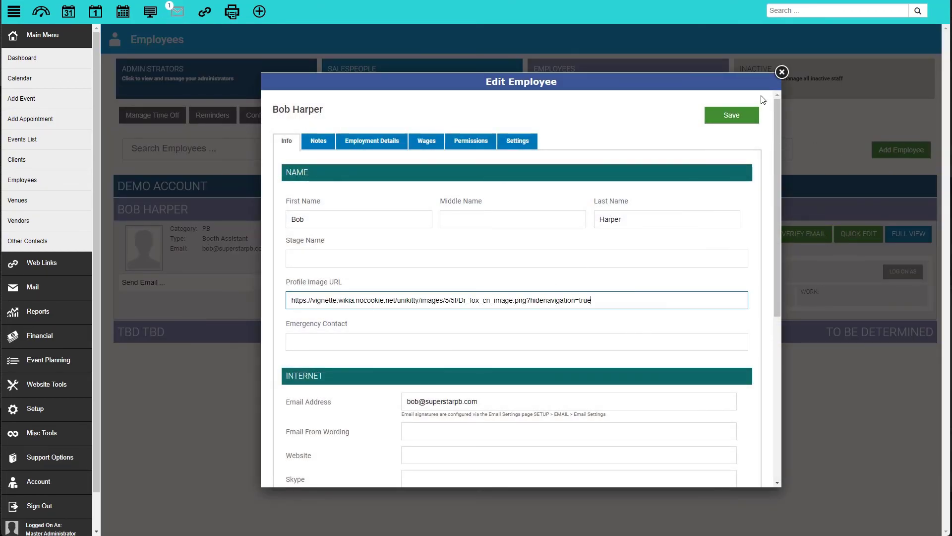
click(734, 117)
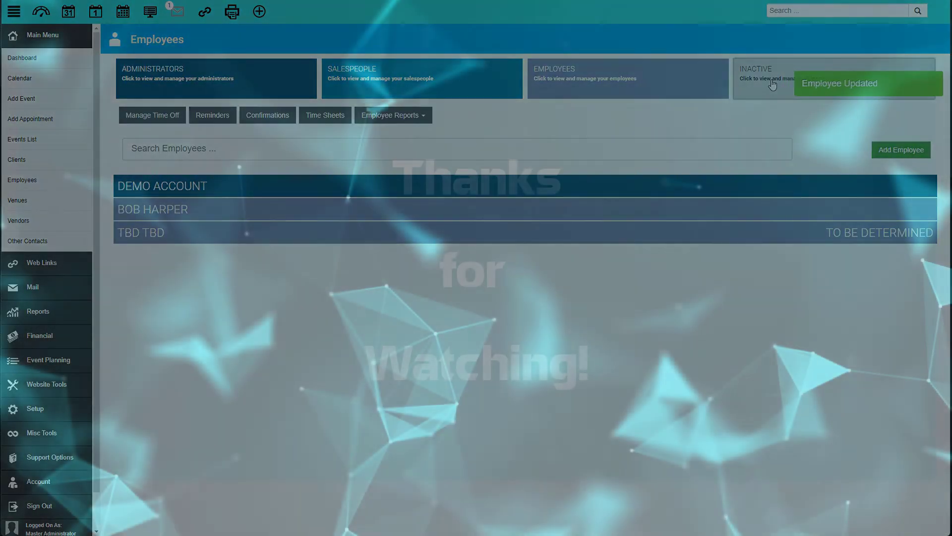